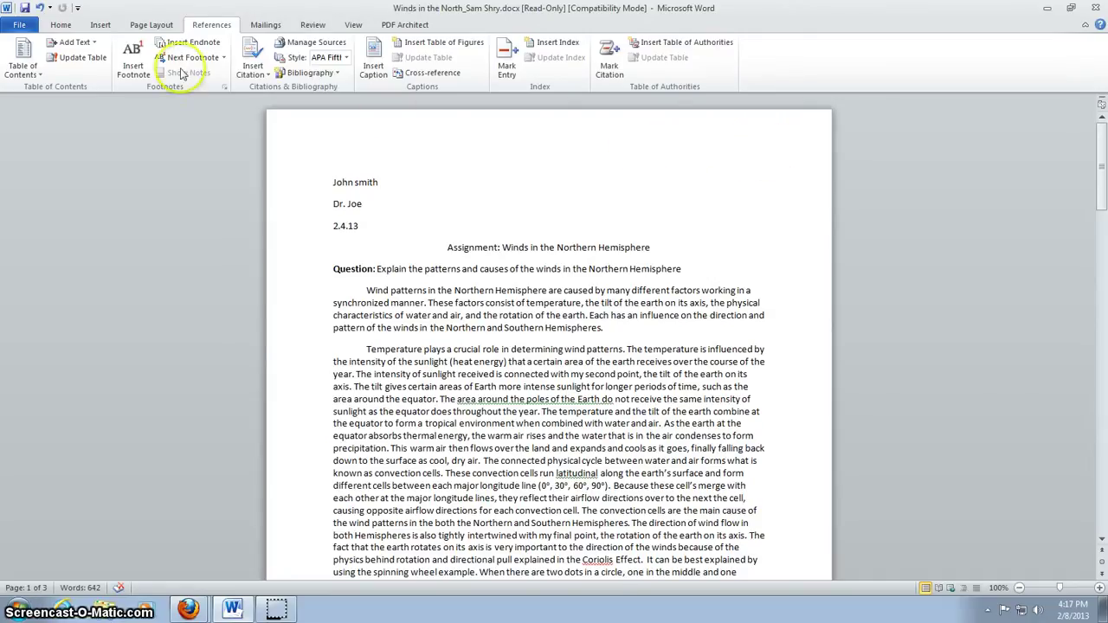
Step: Add a Blank-style header containing the text "sH" and return to the document body
left_click(101, 26)
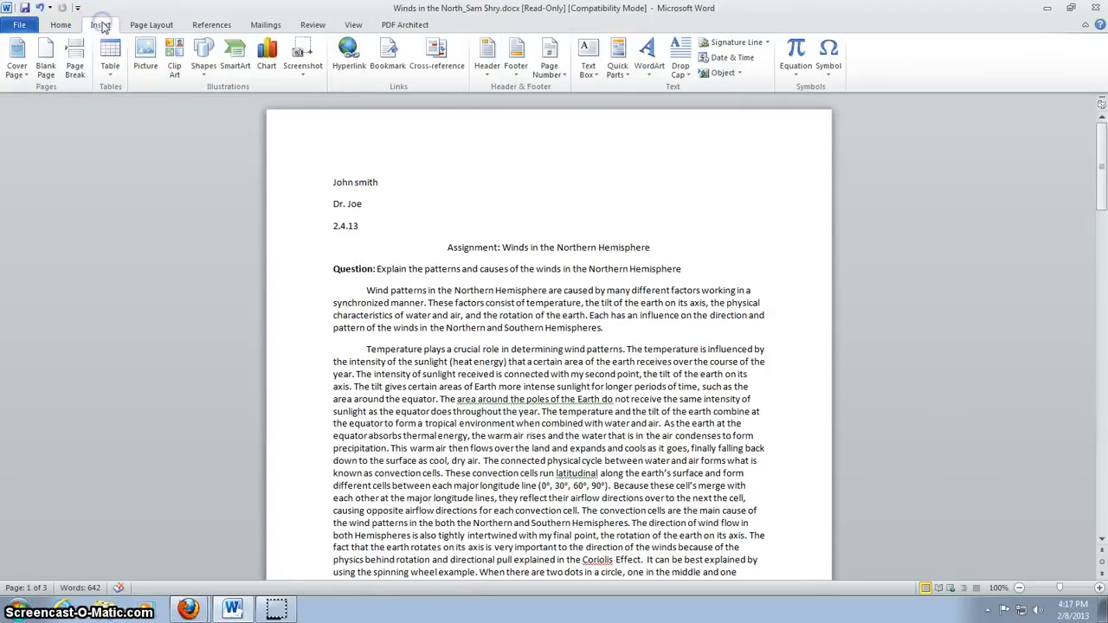
left_click(488, 69)
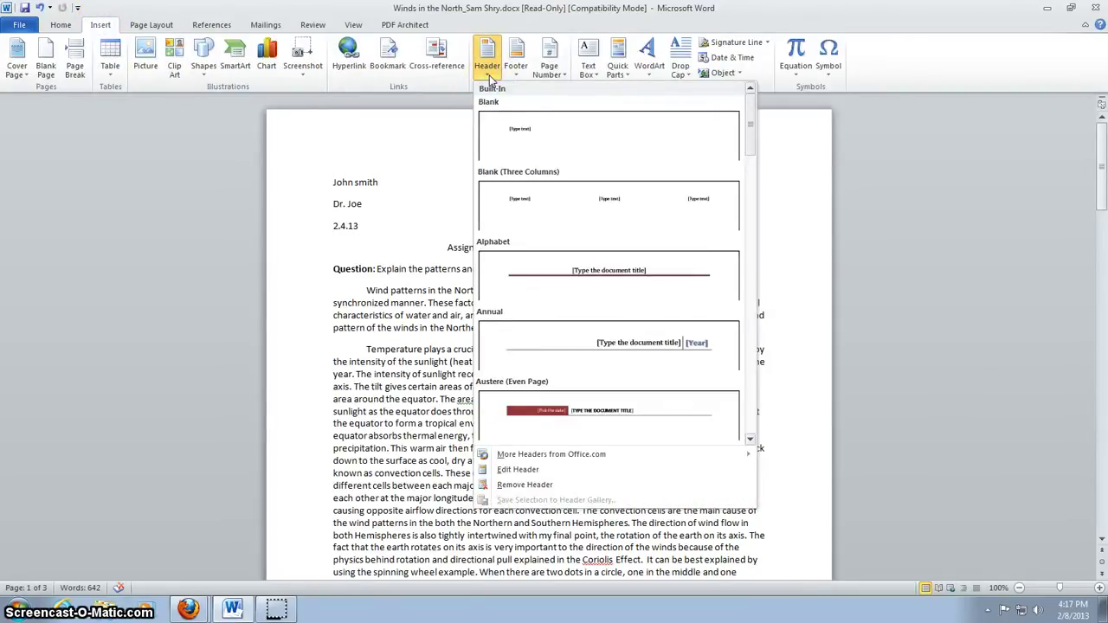
left_click(534, 139)
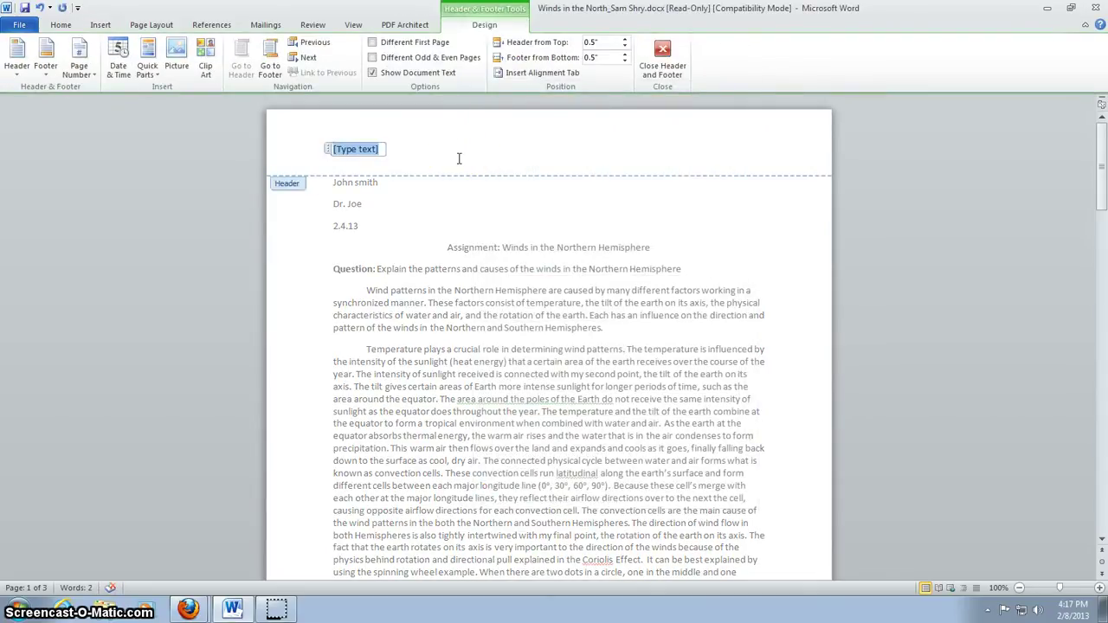
type("sH")
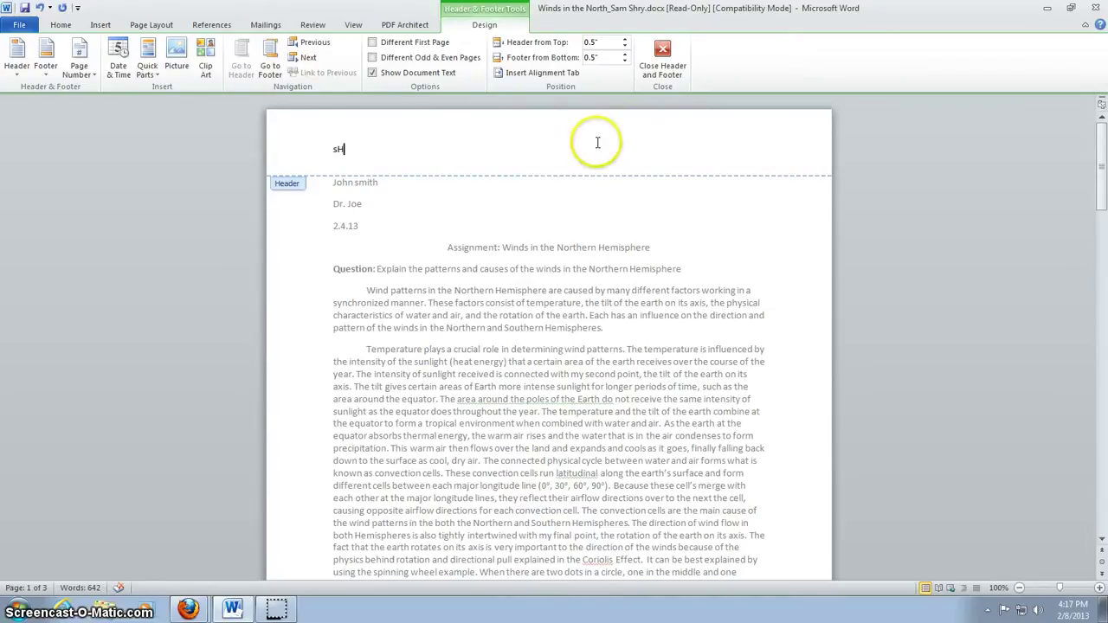
left_click(662, 67)
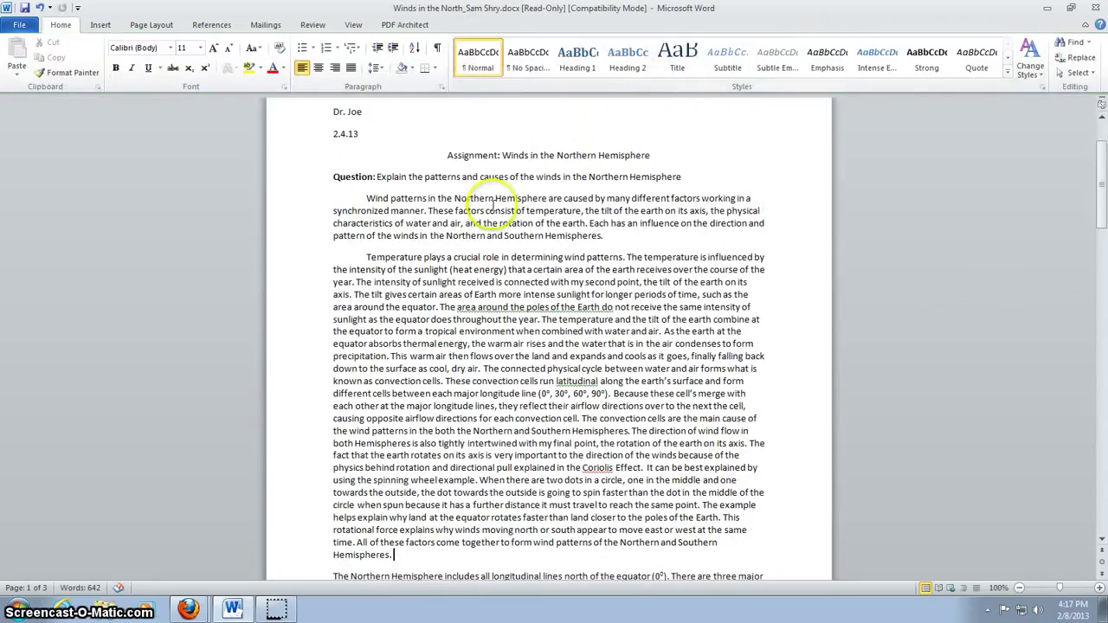
left_click(351, 152)
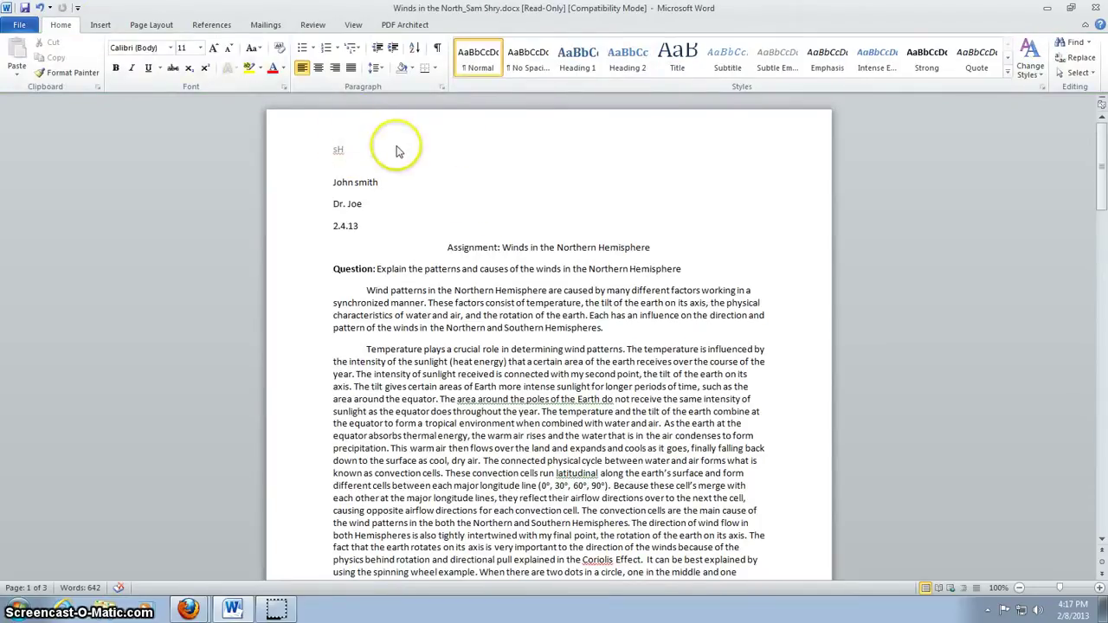
Step: Insert page numbers at the top of the page using the Plain Number 3 style and leave header editing
left_click(100, 25)
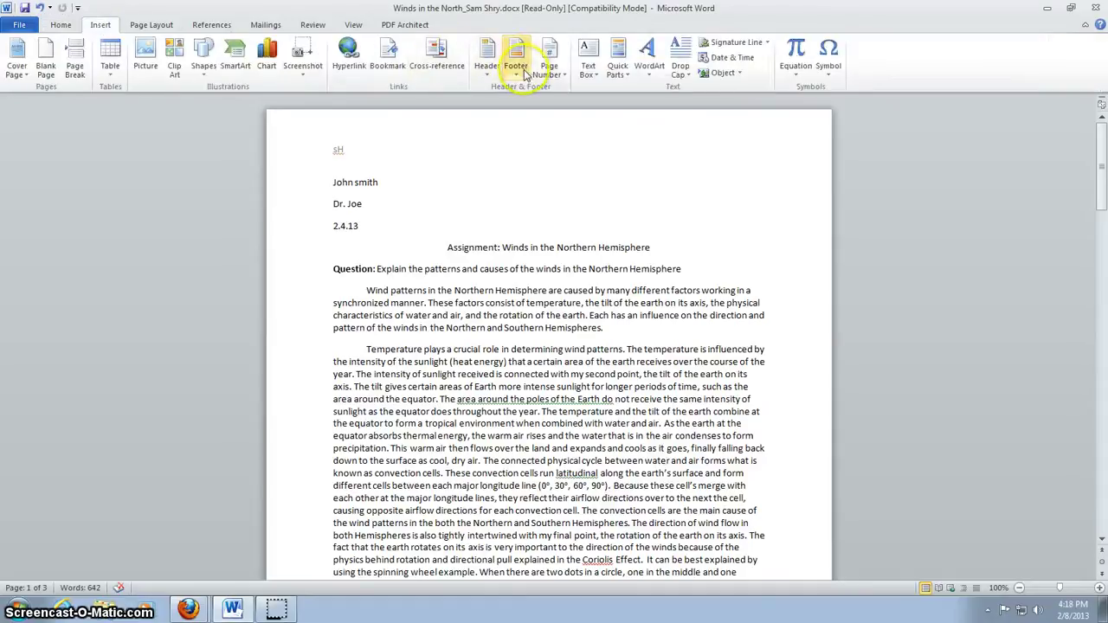
left_click(550, 78)
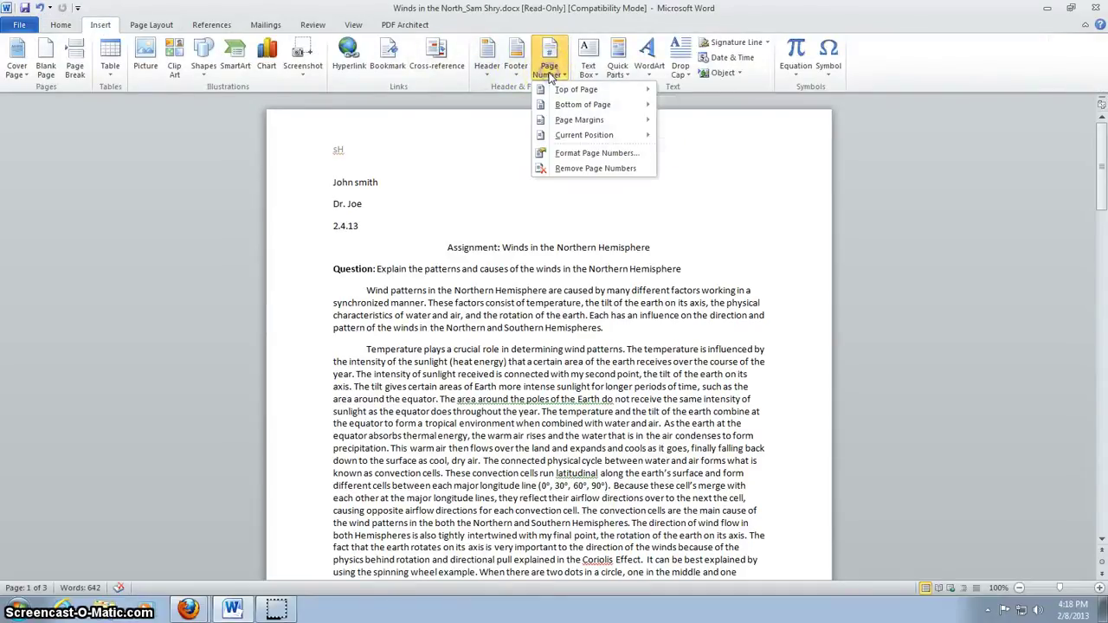
mouse_move(564, 95)
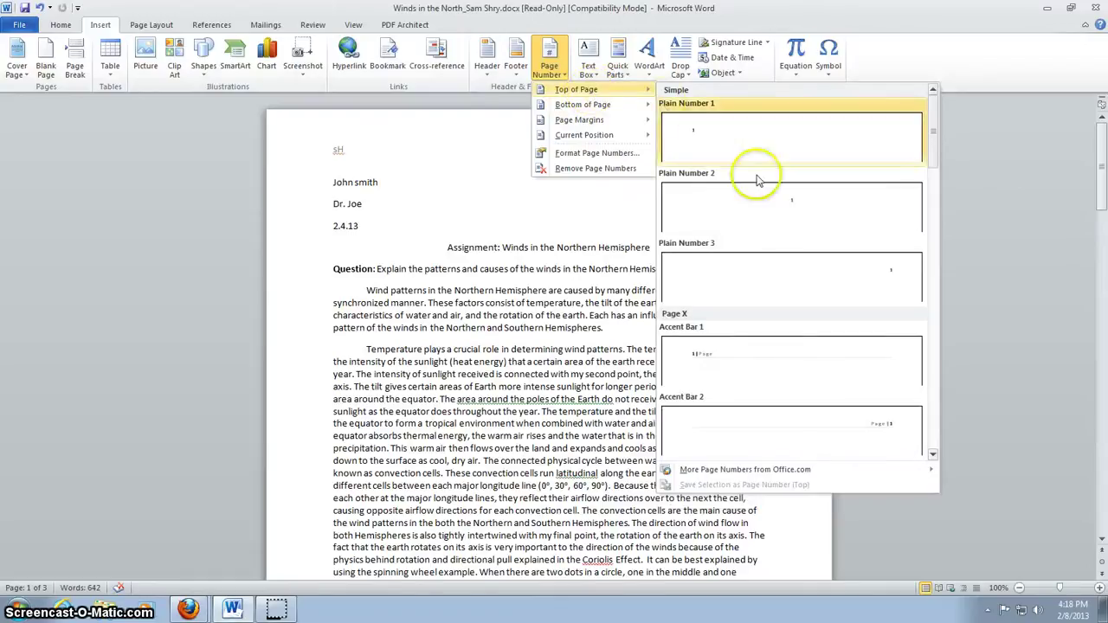
left_click(827, 263)
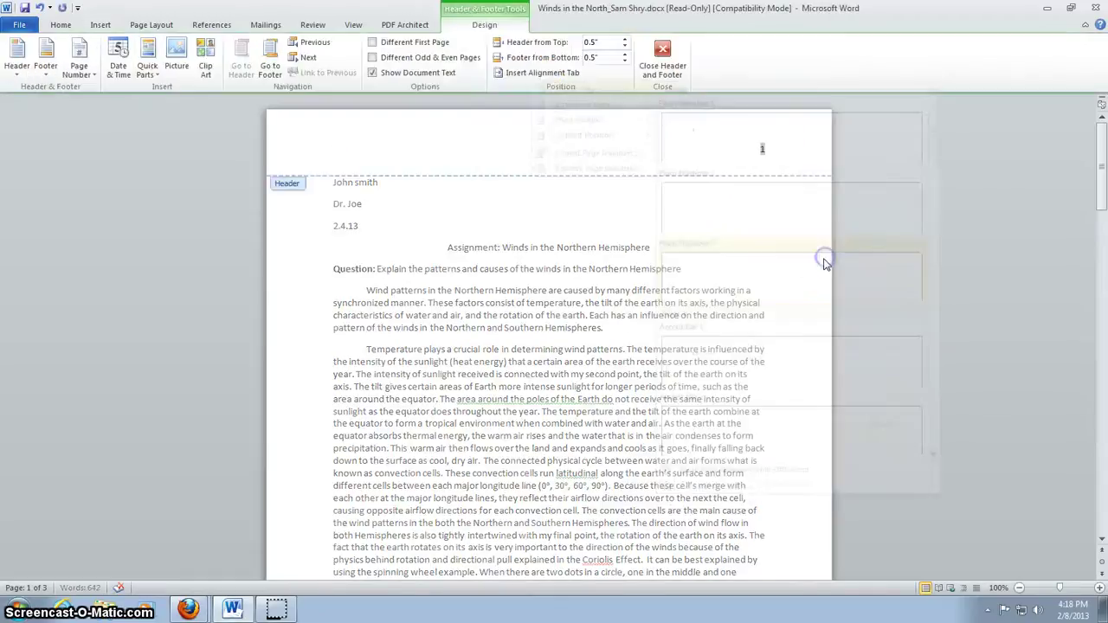
left_click(665, 67)
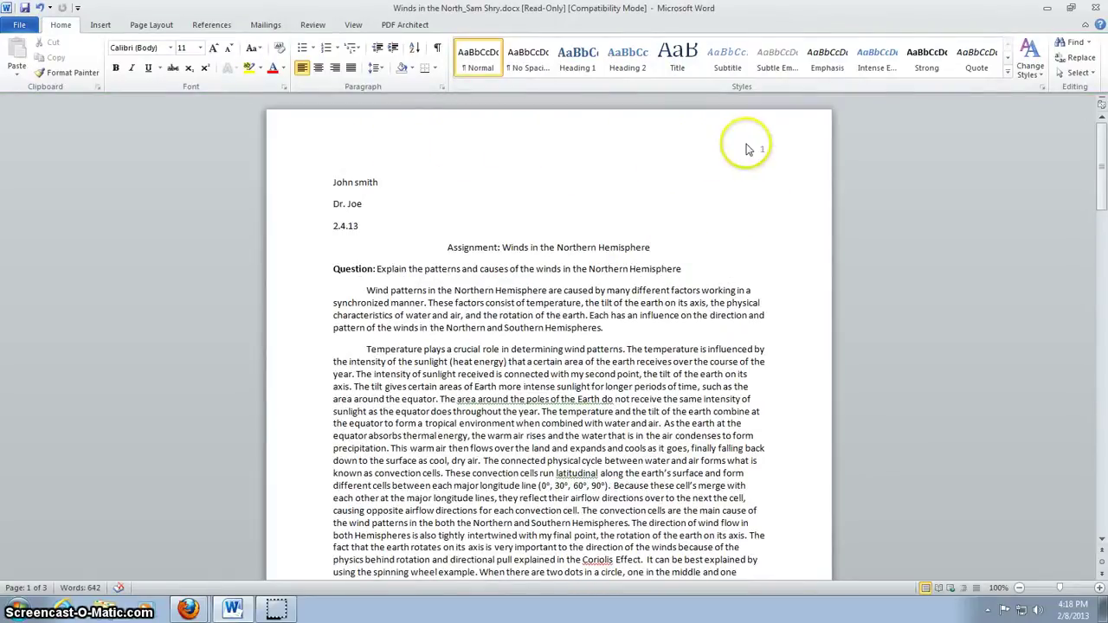
Step: Add "Sh" in front of the page number in the header, leave header editing and check it on the following page
double_click(668, 149)
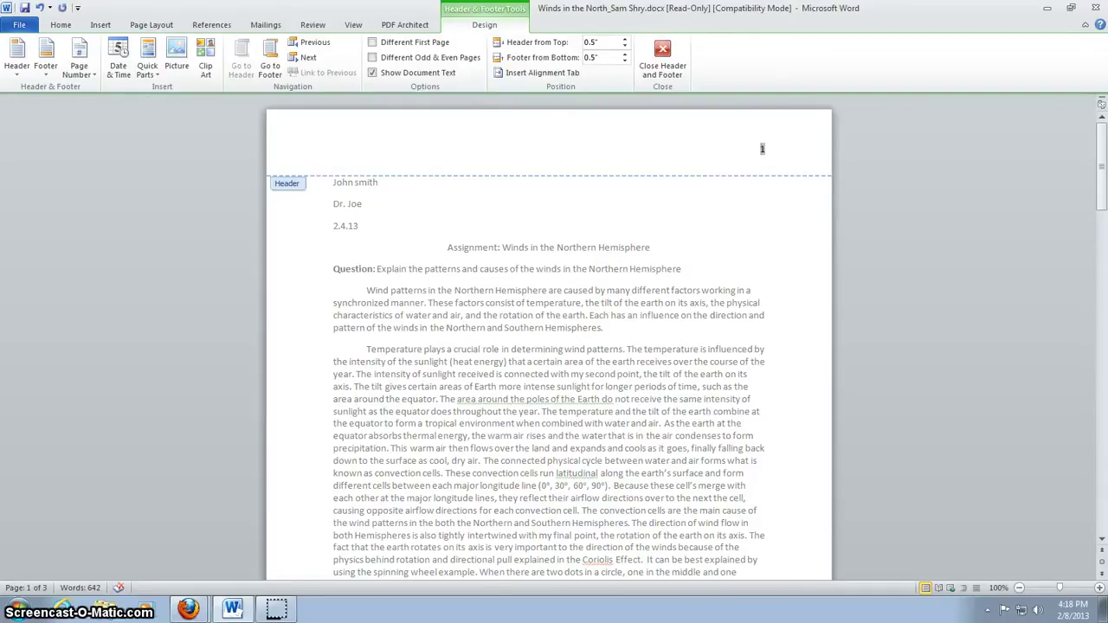
type("sh")
left_click(661, 68)
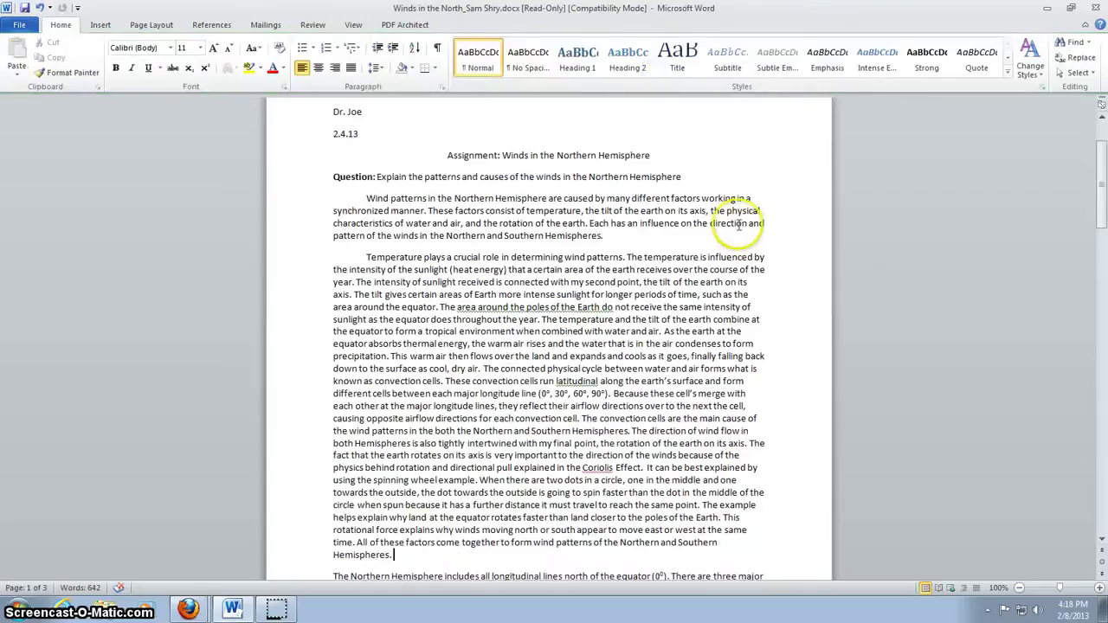
scroll(737, 215, "up", 3)
scroll(736, 215, "down", 7)
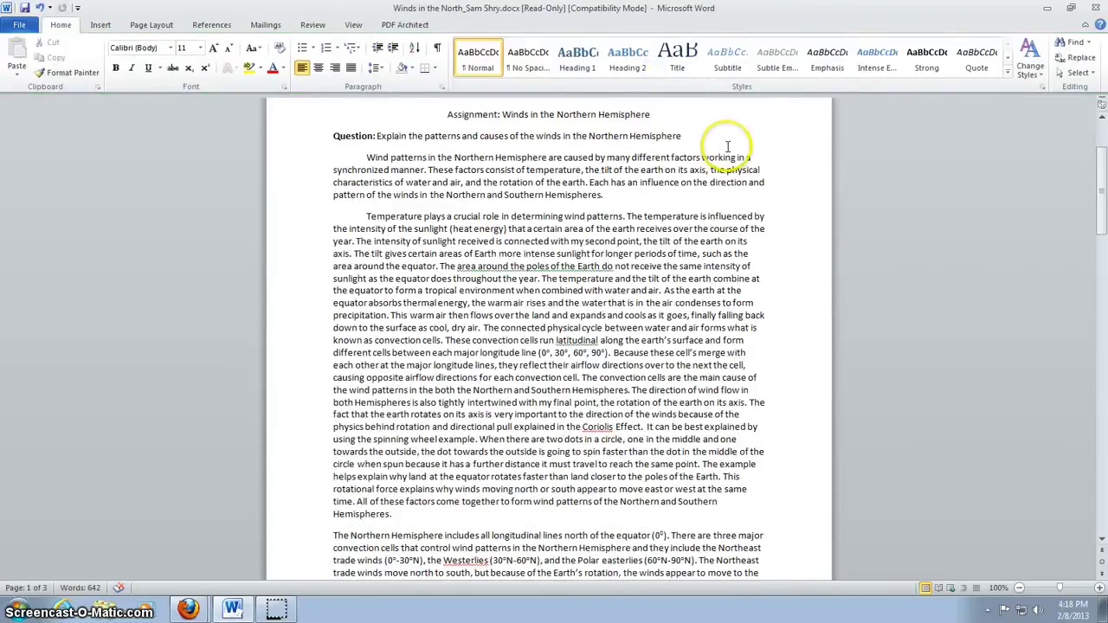
scroll(717, 227, "down", 10)
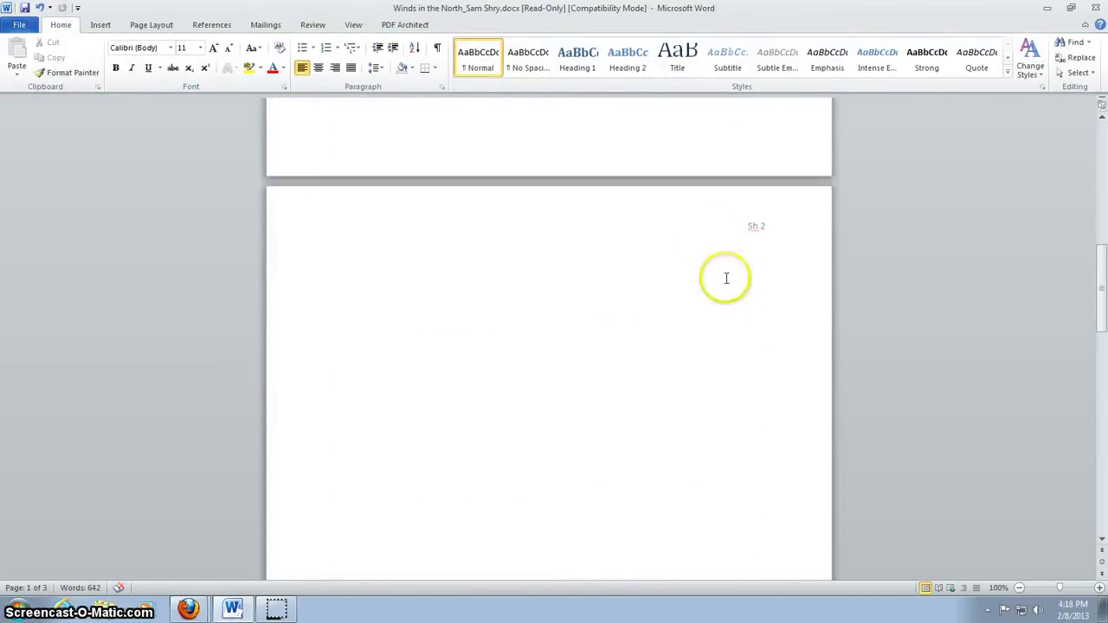
scroll(709, 227, "up", 18)
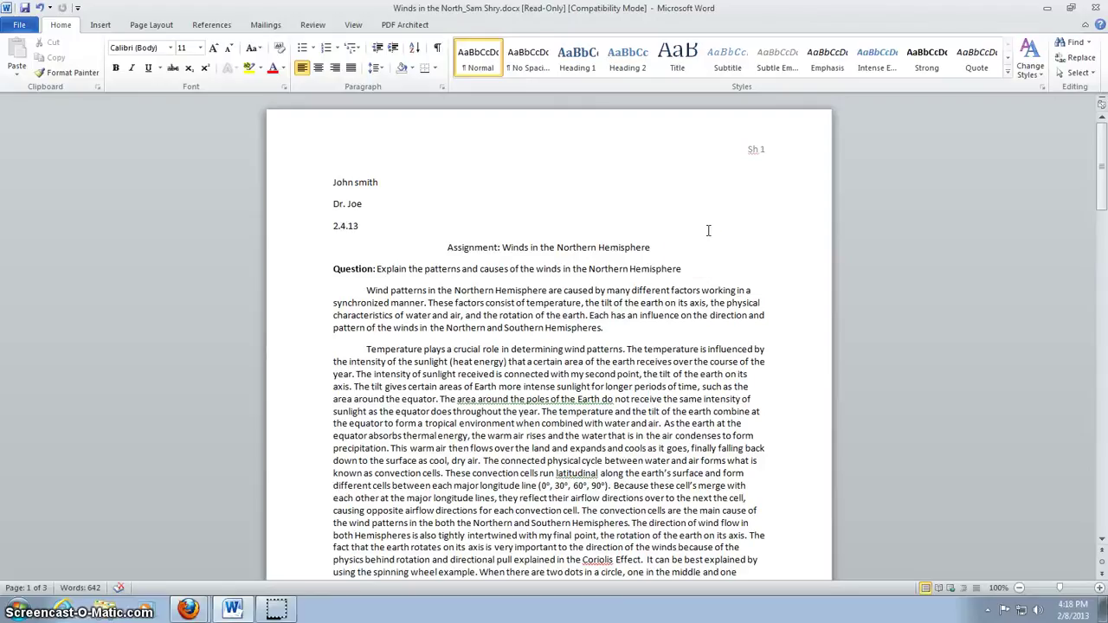
Step: Add a Blank-style footer containing the author's first name, leave footer editing and check the header and footer on the page
left_click(99, 27)
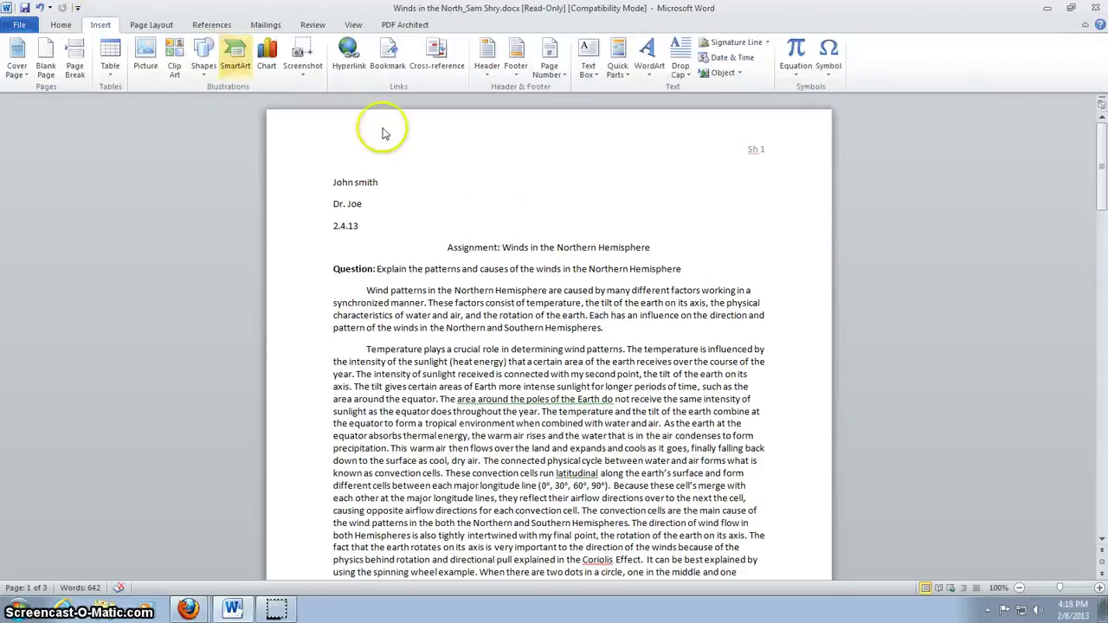
left_click(516, 69)
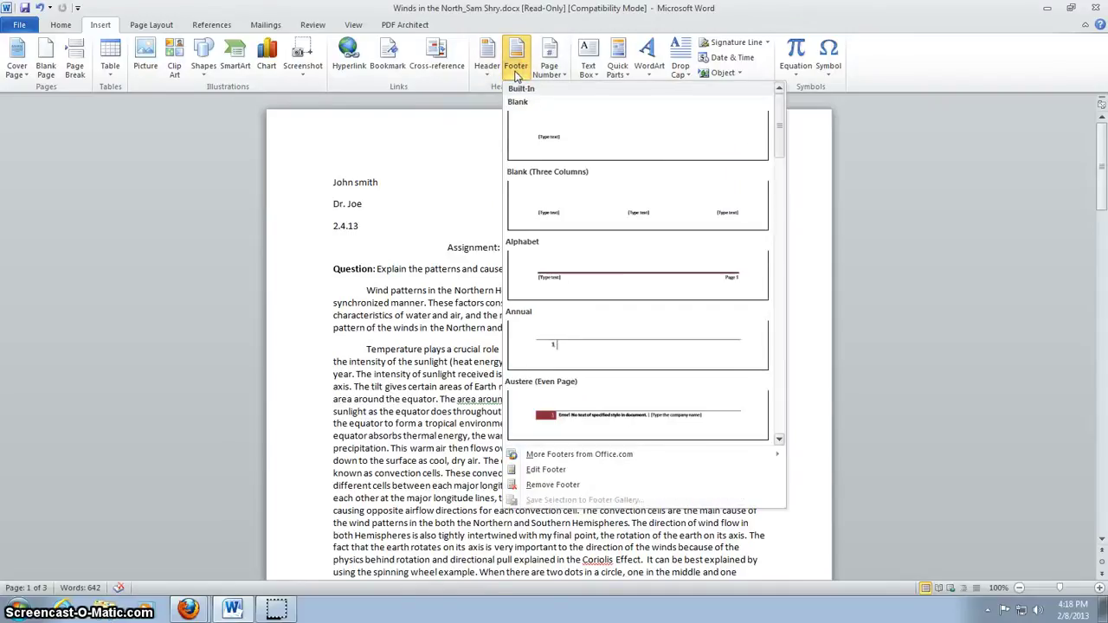
left_click(577, 141)
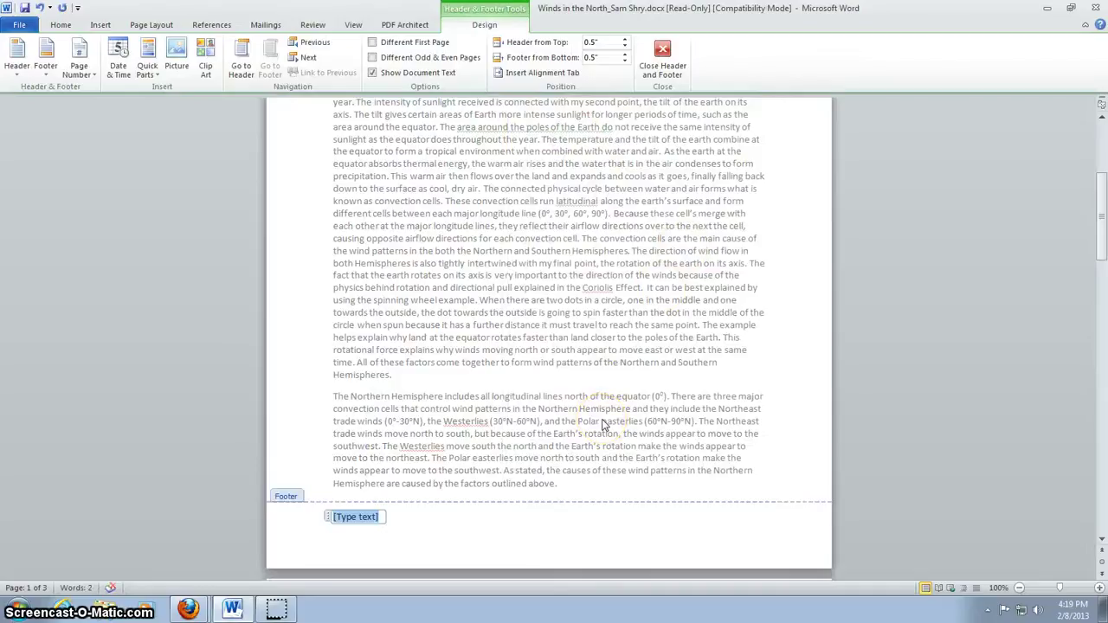
type("john")
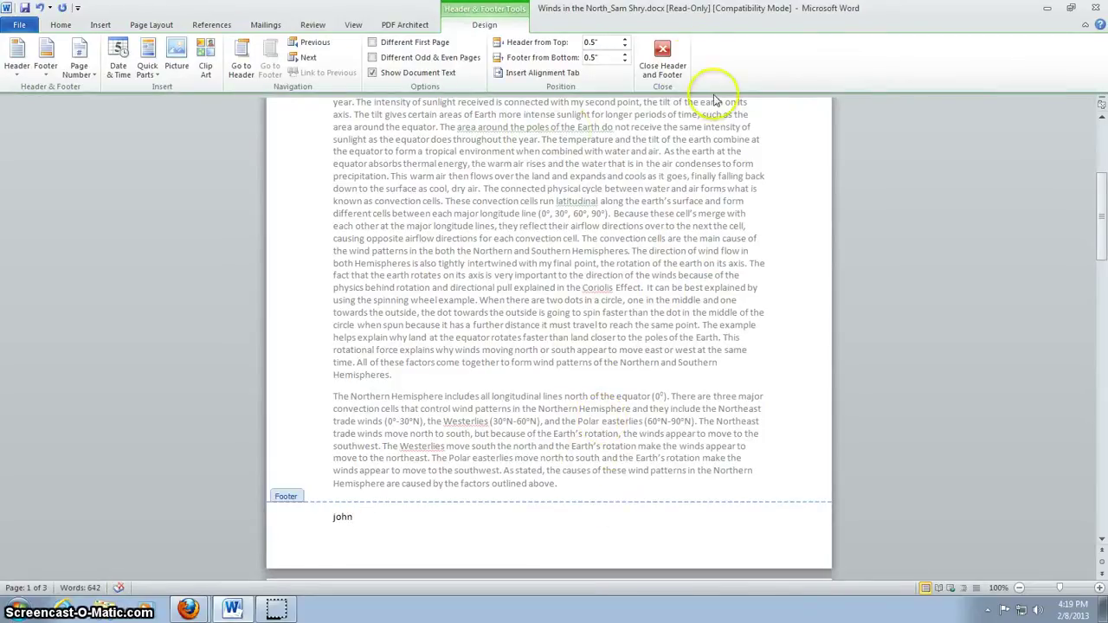
left_click(663, 61)
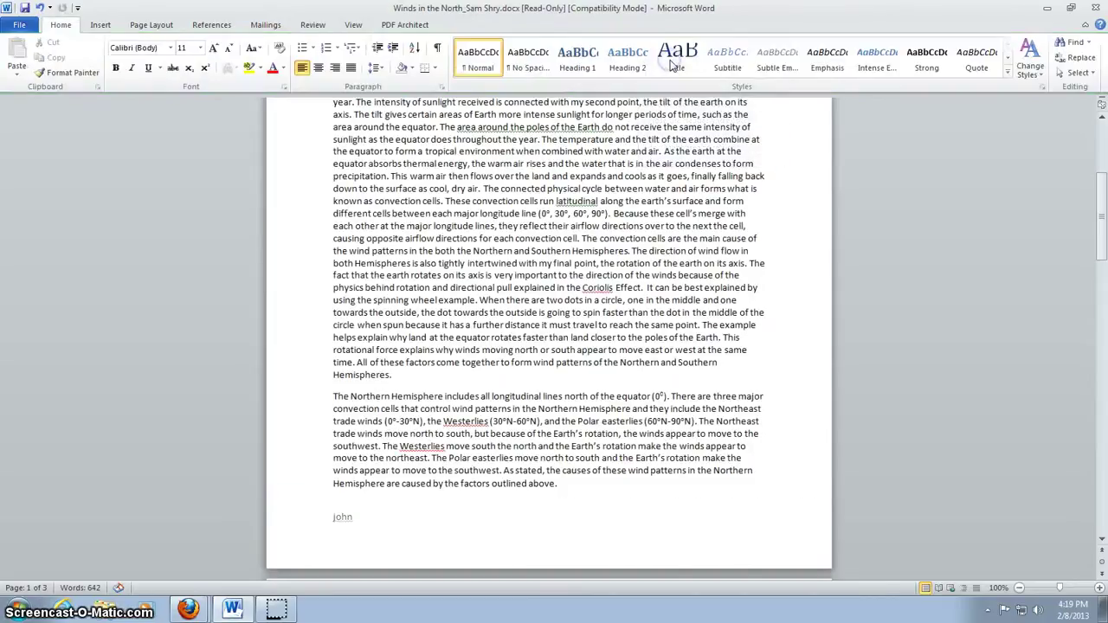
scroll(643, 309, "up", 3)
scroll(644, 310, "up", 3)
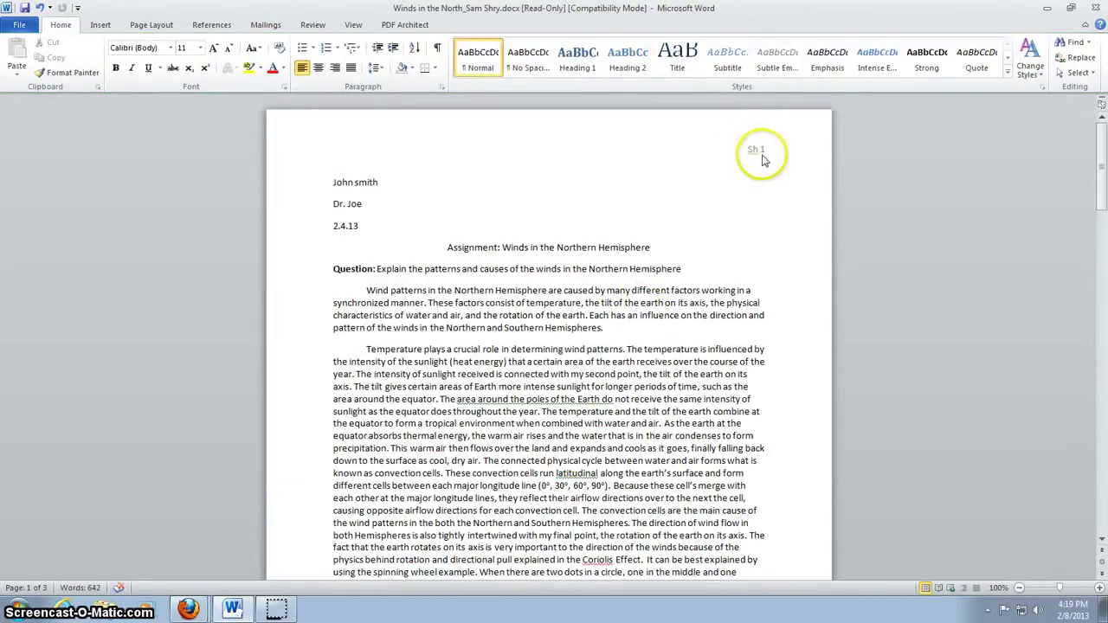
scroll(716, 246, "down", 7)
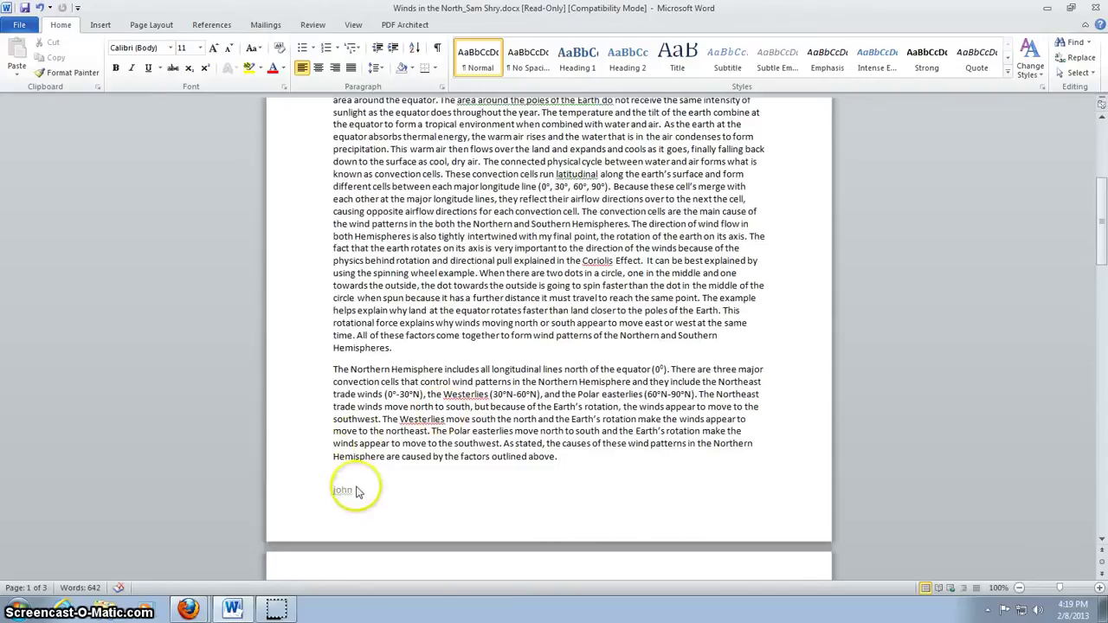
scroll(345, 403, "up", 5)
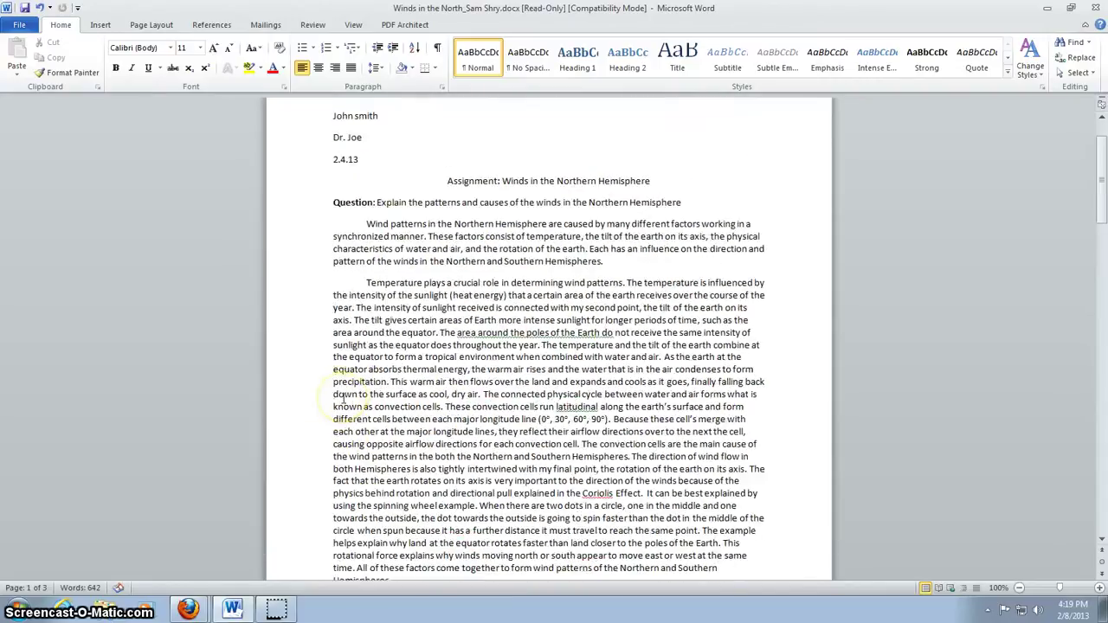
scroll(344, 398, "up", 2)
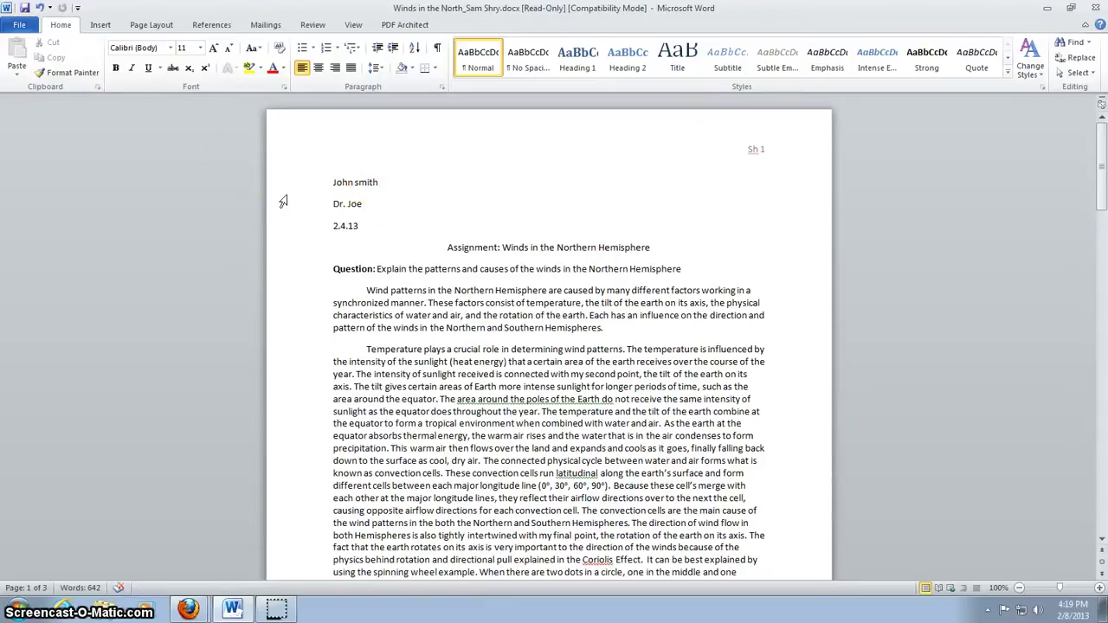
Step: Review the available page margin presets without changing the document's margins
left_click(152, 25)
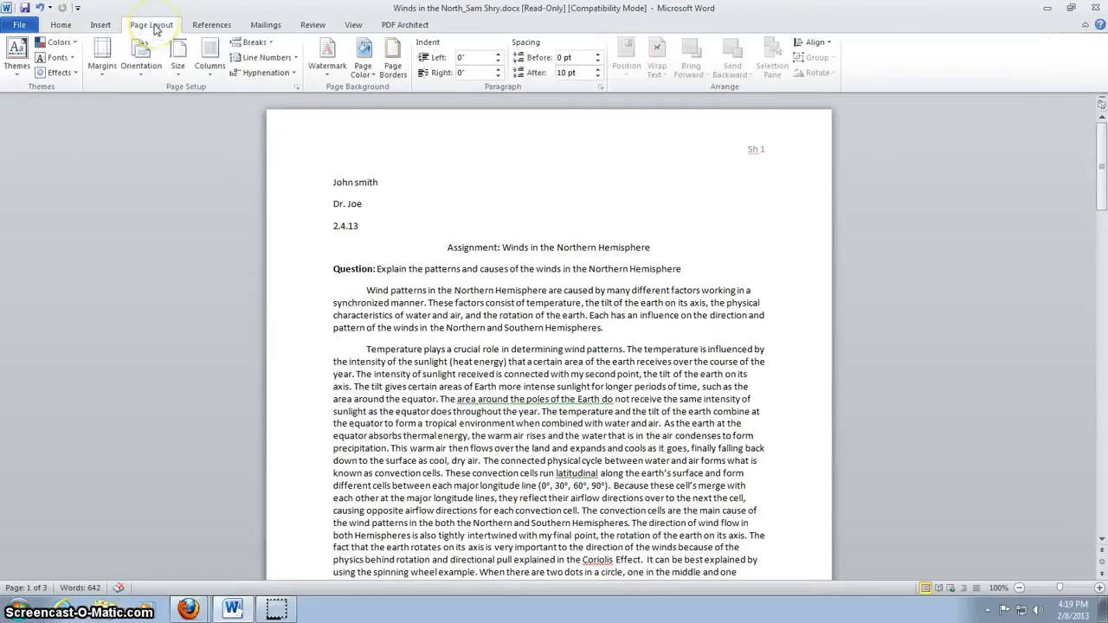
left_click(104, 68)
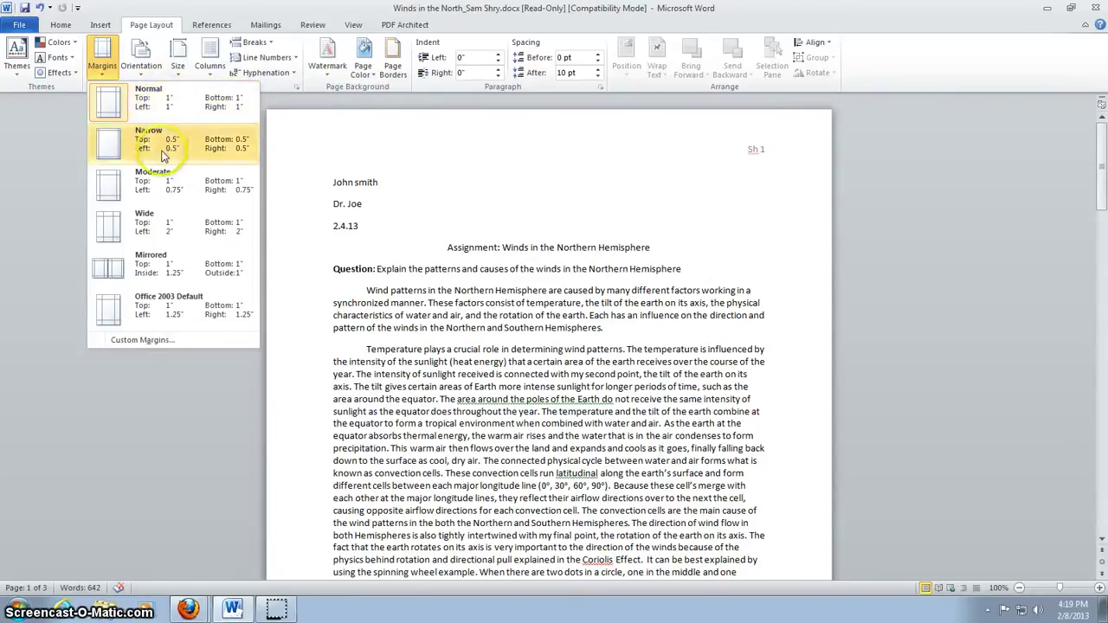
left_click(101, 62)
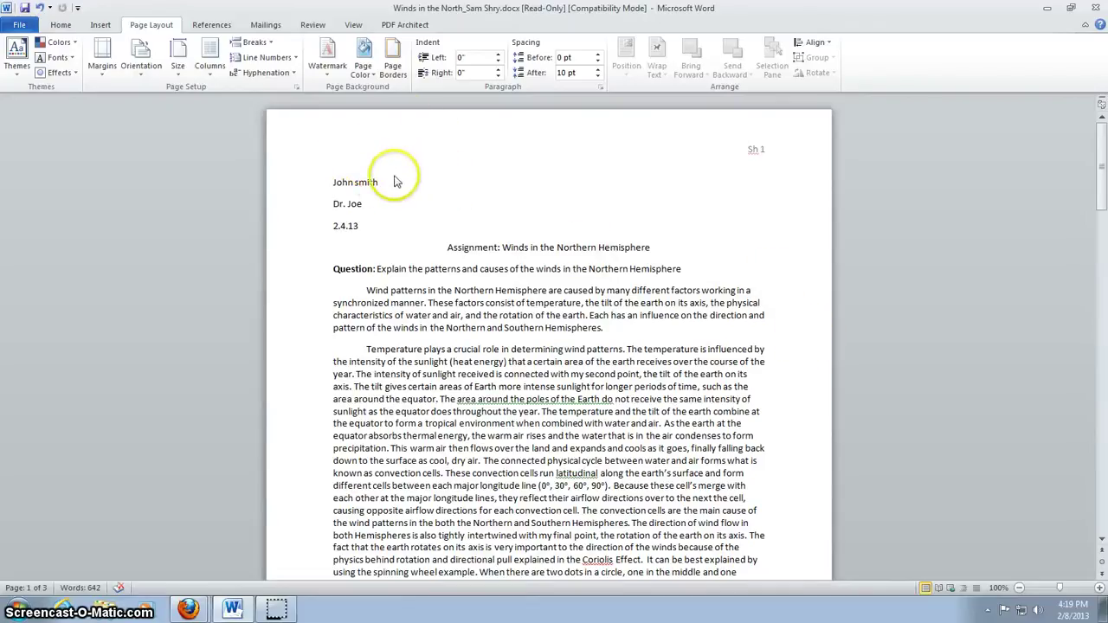
Step: Select the whole document and set its line spacing to Double in the paragraph settings
left_click_drag(329, 182, 378, 211)
left_click(328, 177)
key("ctrl+a")
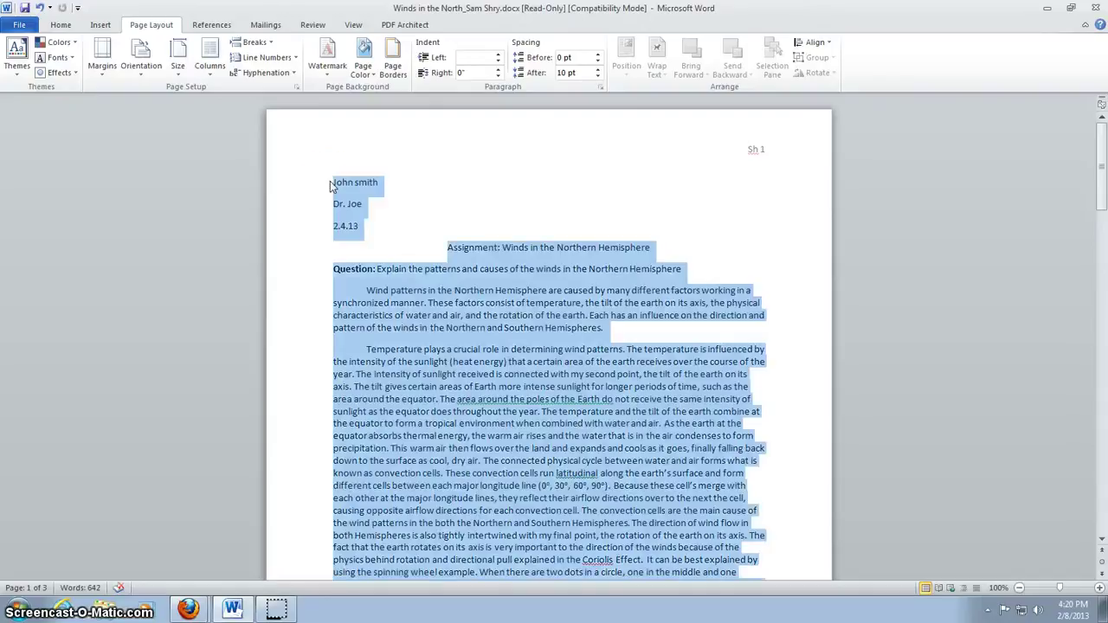
scroll(472, 258, "down", 10)
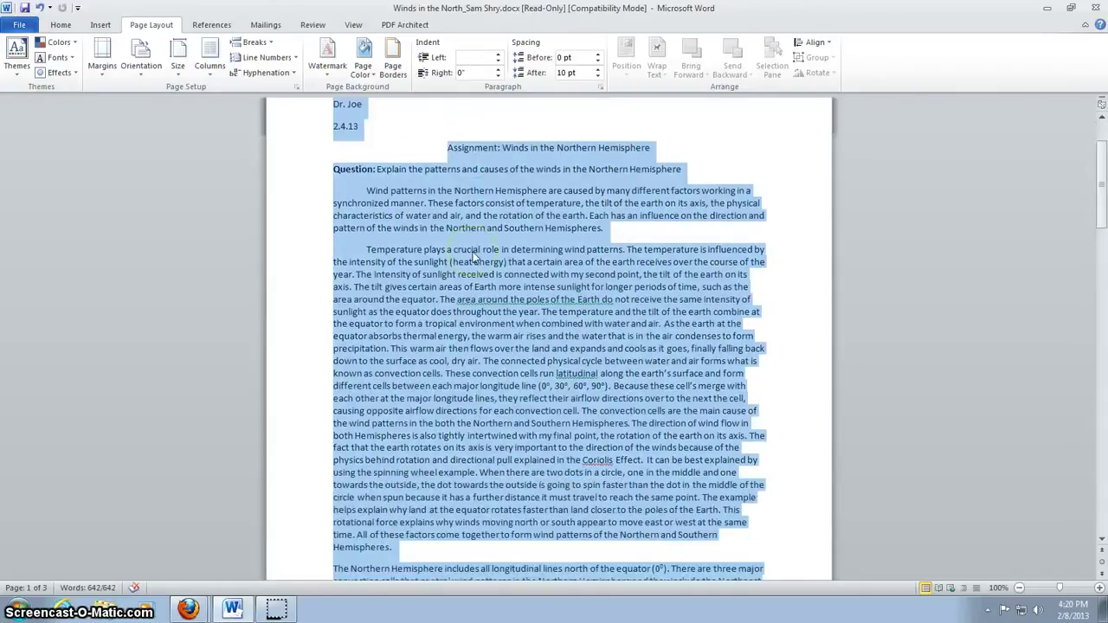
scroll(475, 257, "up", 10)
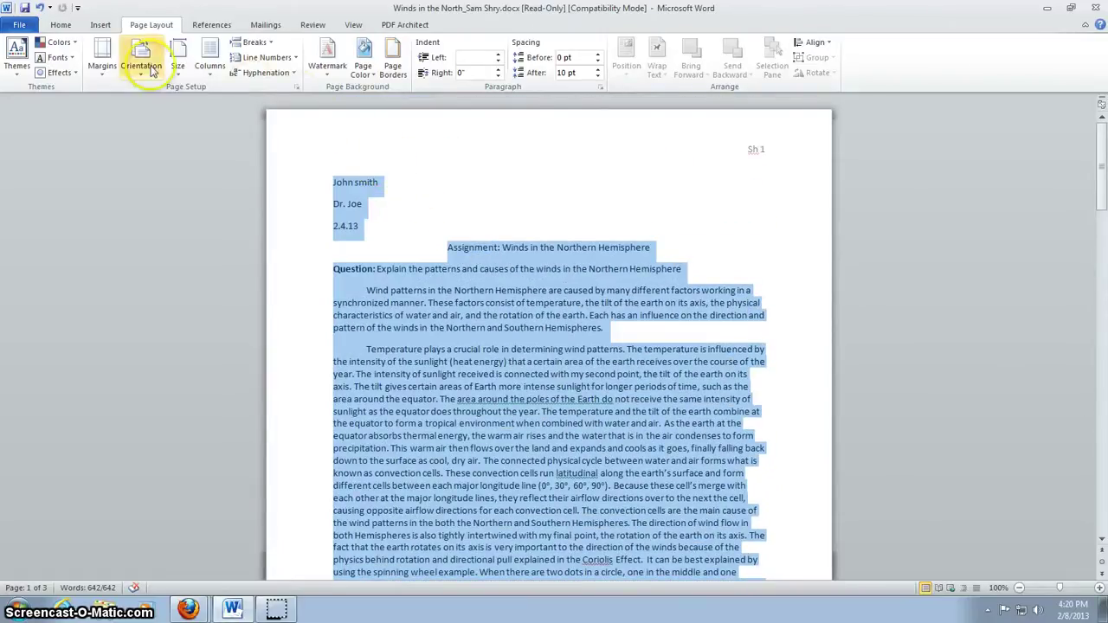
left_click(66, 26)
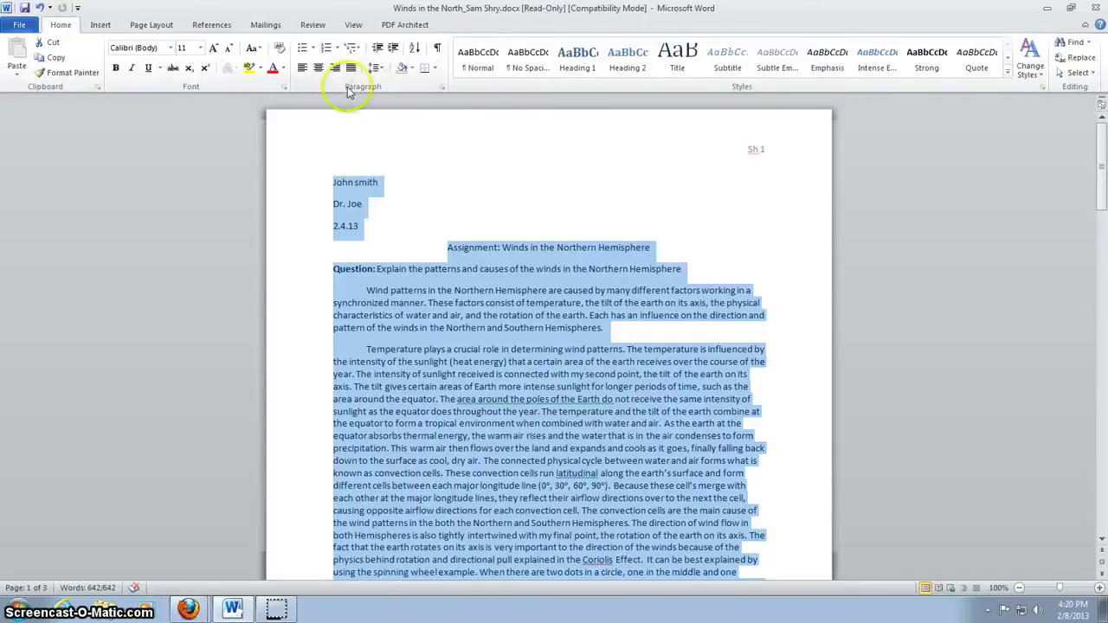
left_click(442, 91)
left_click_drag(918, 50, 802, 54)
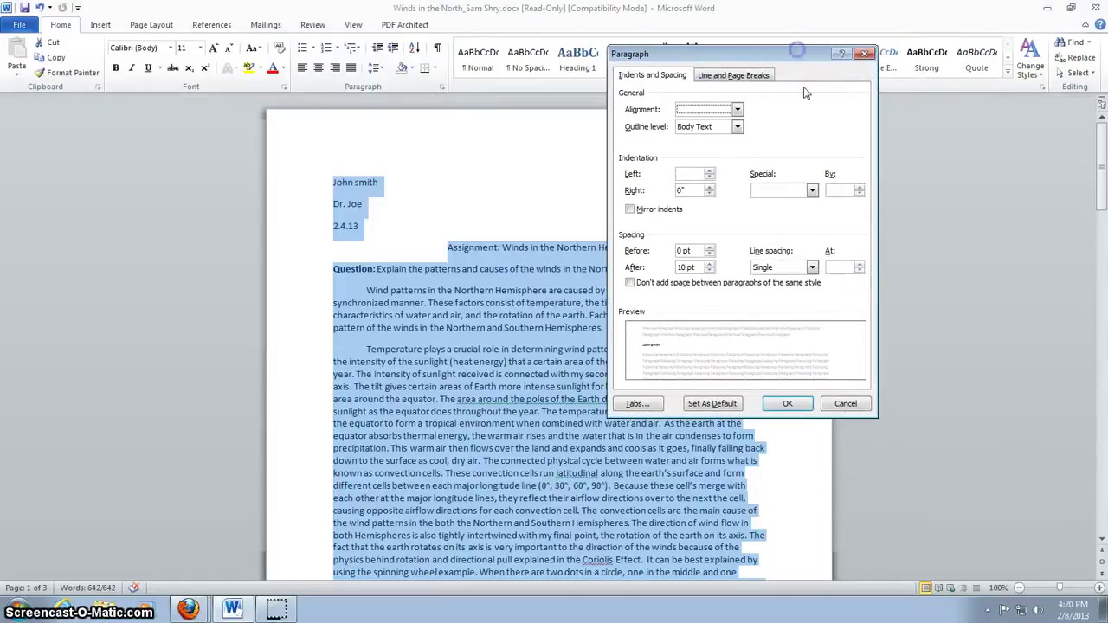
left_click(791, 268)
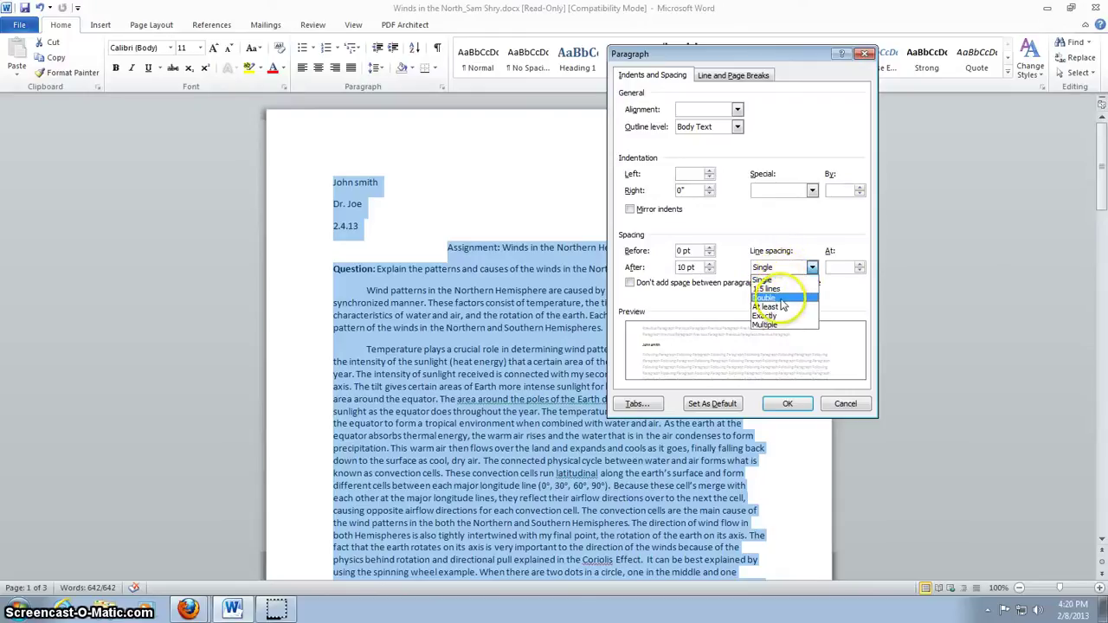
left_click(774, 297)
left_click(788, 406)
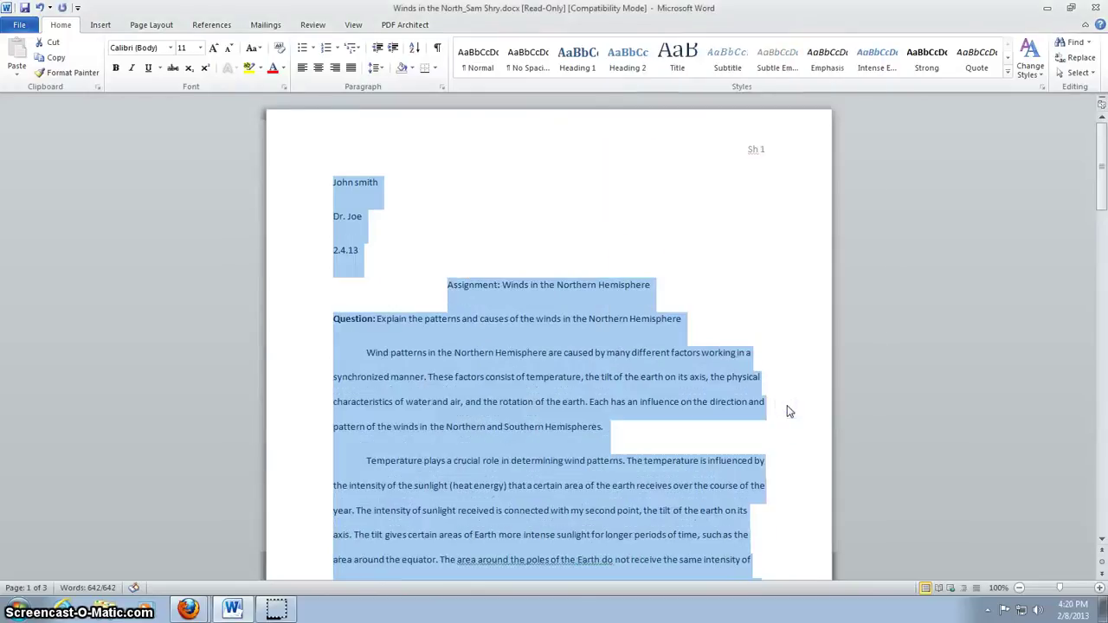
Step: Deselect the text and examine the double line spacing through all pages of the essay, returning to the first page
left_click(547, 209)
scroll(520, 173, "down", 3)
scroll(690, 195, "down", 14)
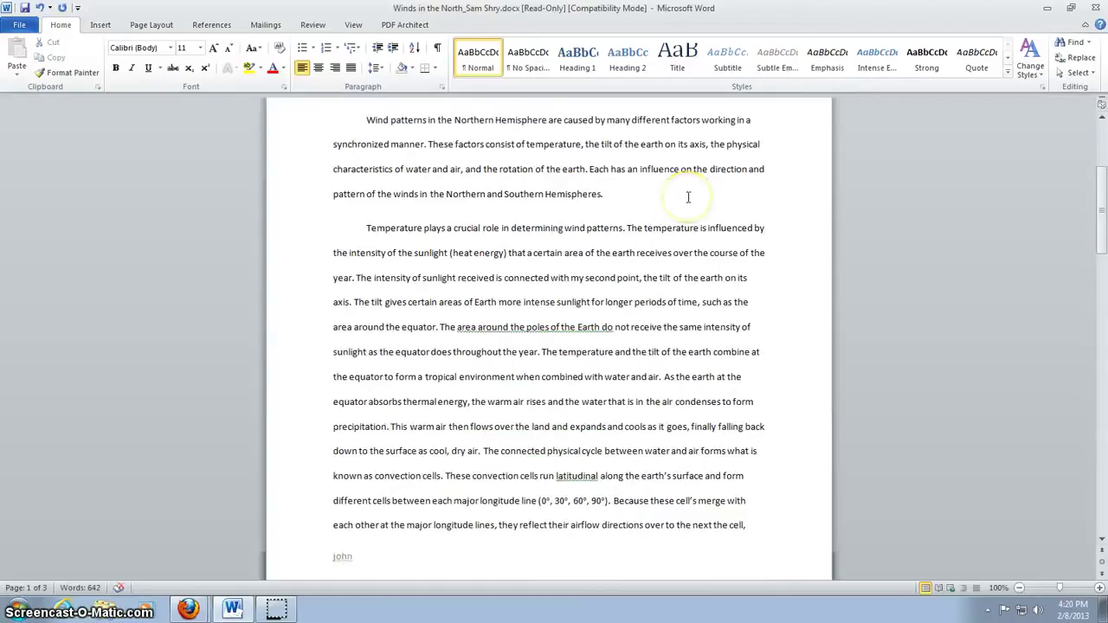
scroll(690, 196, "down", 10)
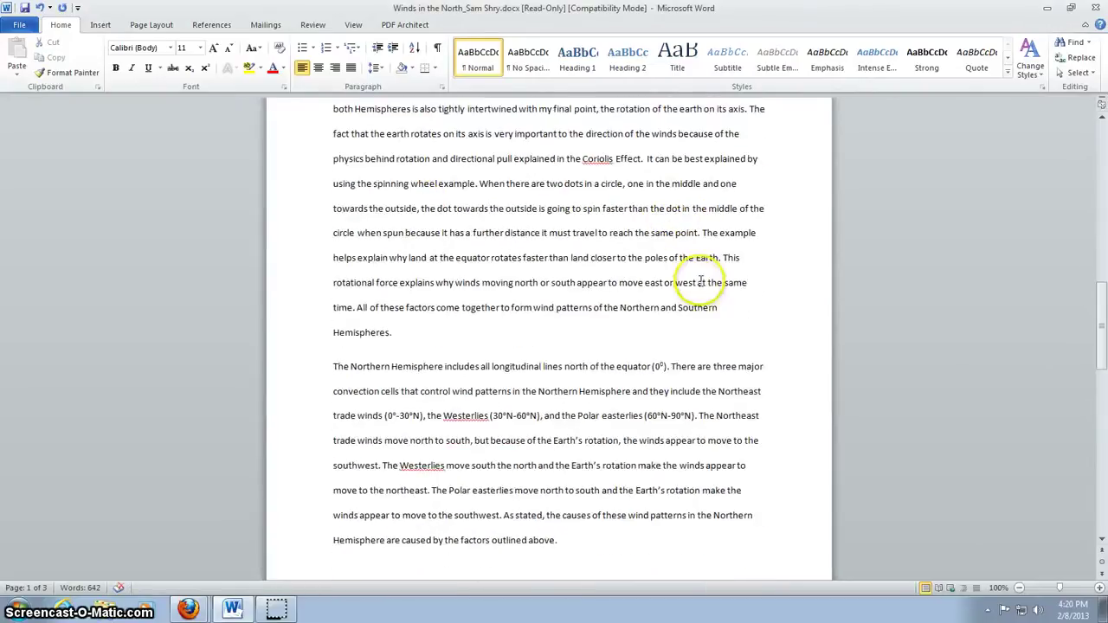
scroll(624, 343, "down", 2)
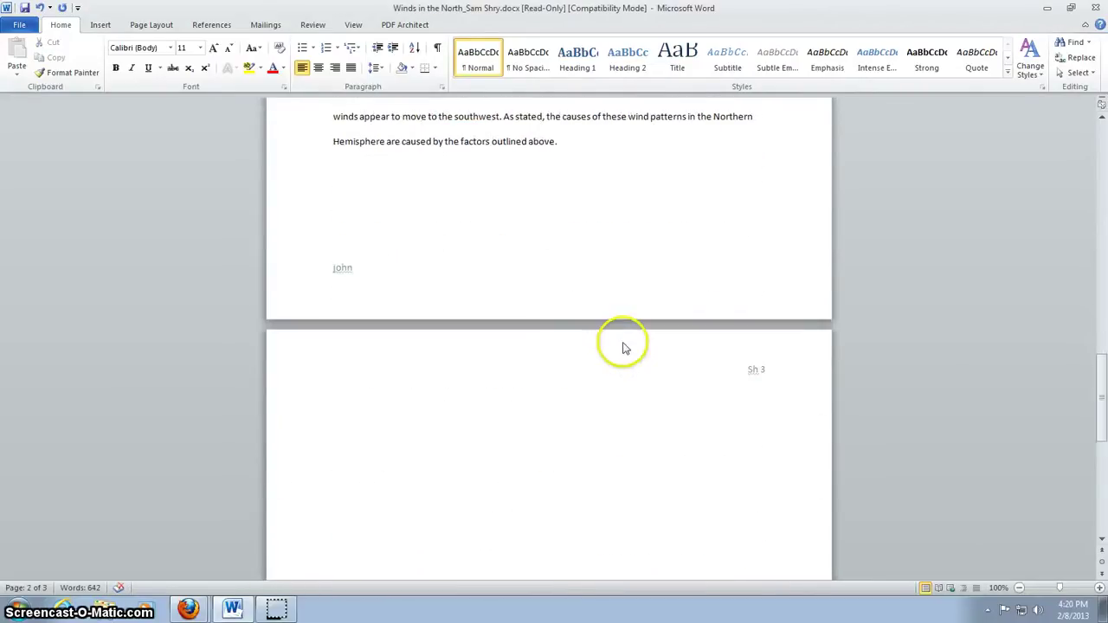
scroll(624, 347, "up", 19)
scroll(620, 330, "up", 15)
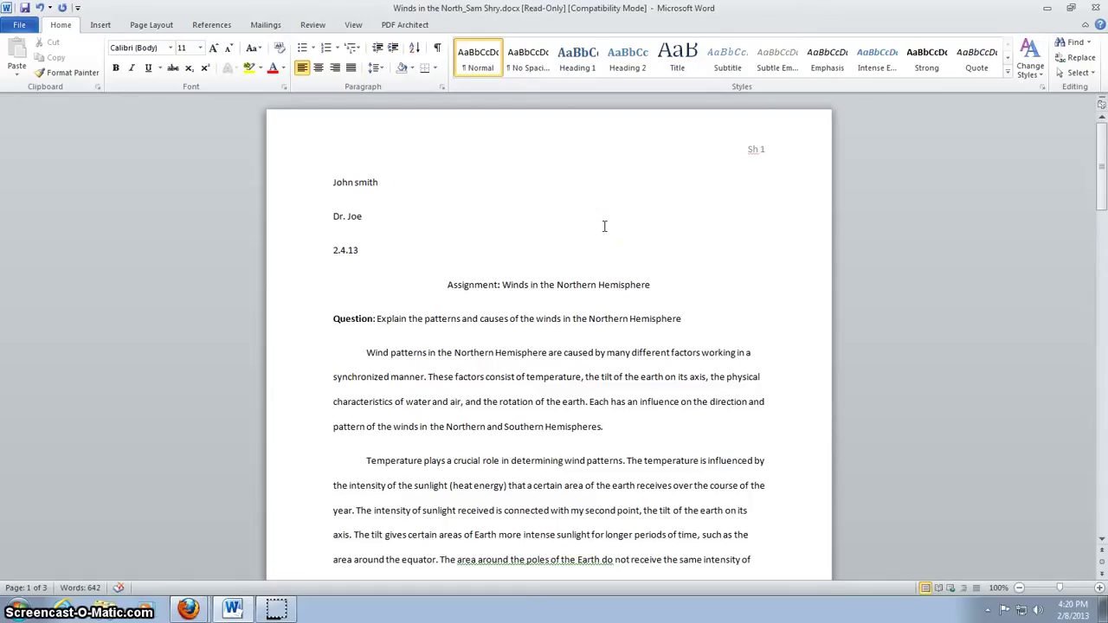
Step: Start a new citation source of type Book at the end of the page 2 paragraph that ends with "Northern and Southern Hemispheres."
scroll(604, 226, "down", 2)
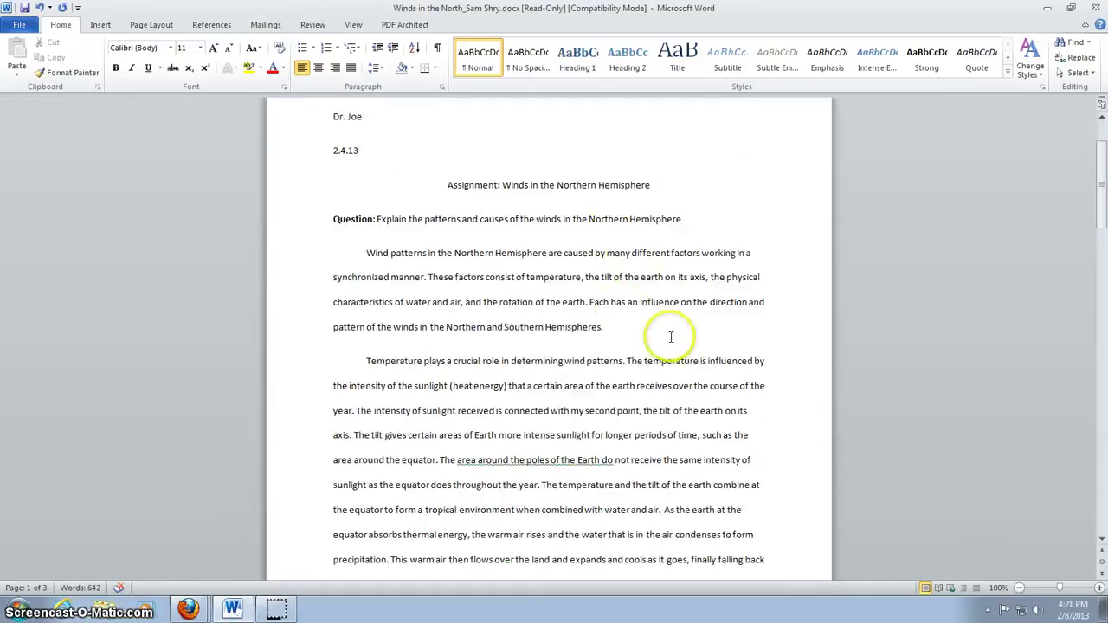
scroll(641, 329, "down", 2)
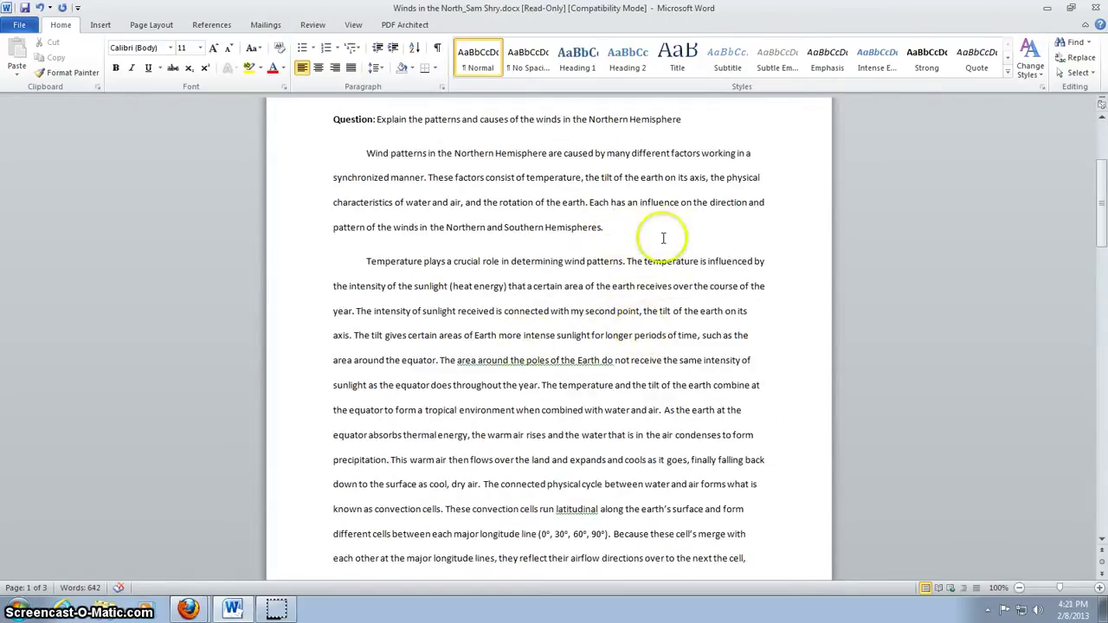
scroll(650, 243, "down", 5)
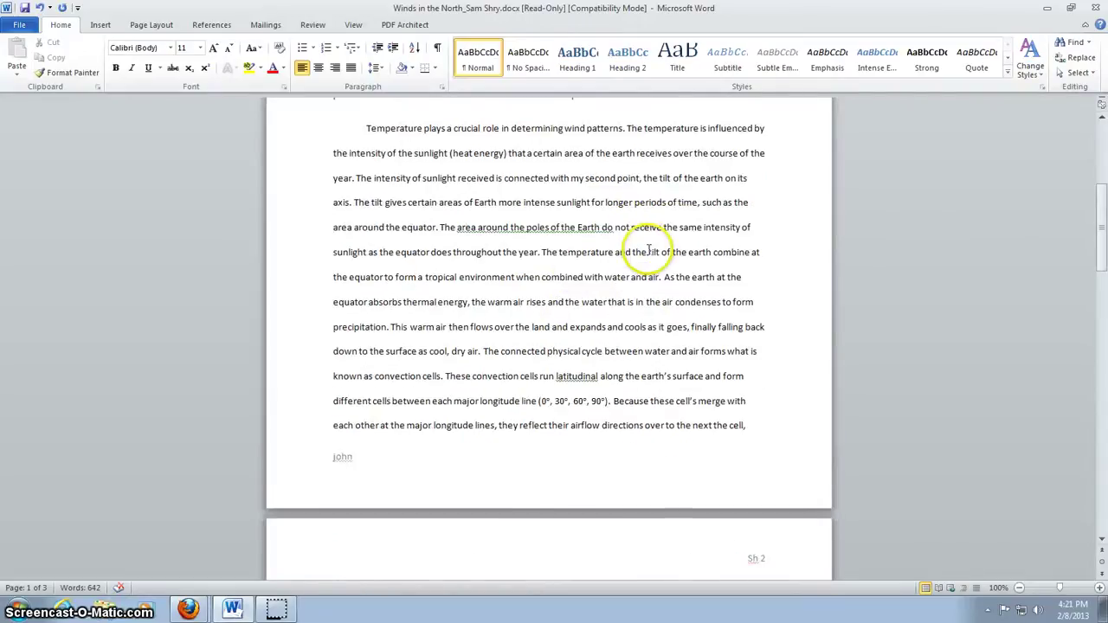
scroll(649, 252, "down", 2)
scroll(626, 239, "down", 4)
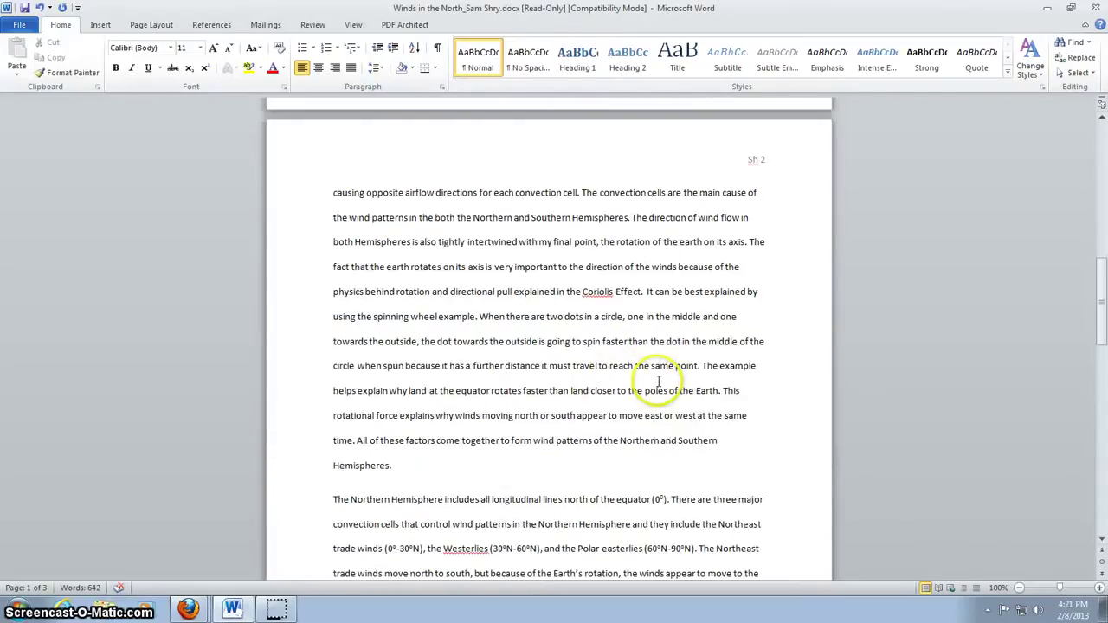
left_click(412, 462)
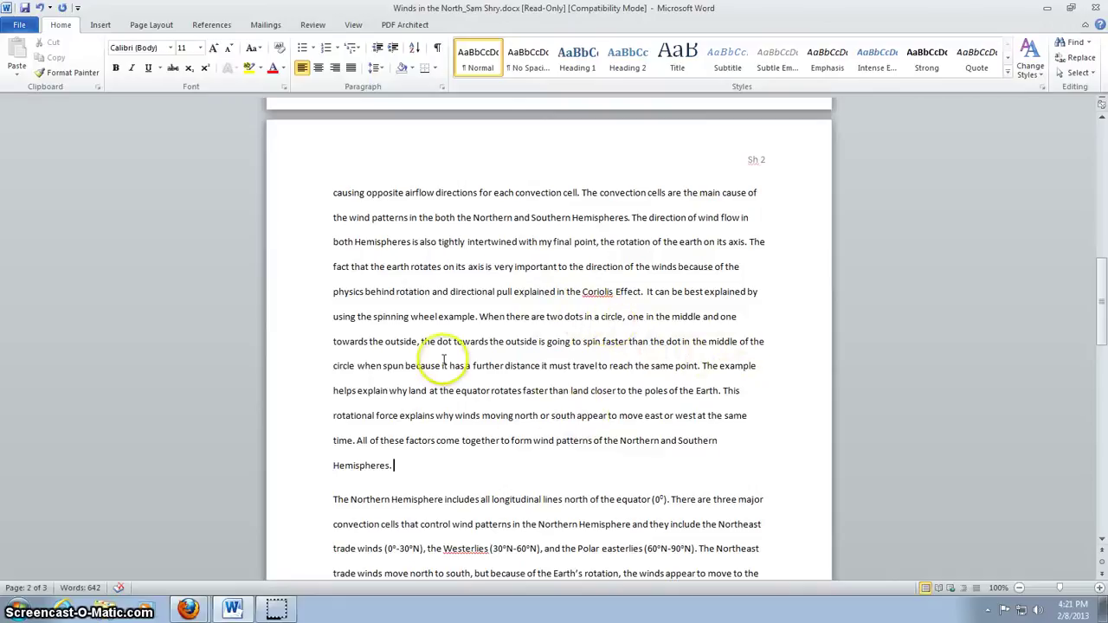
scroll(443, 361, "down", 1)
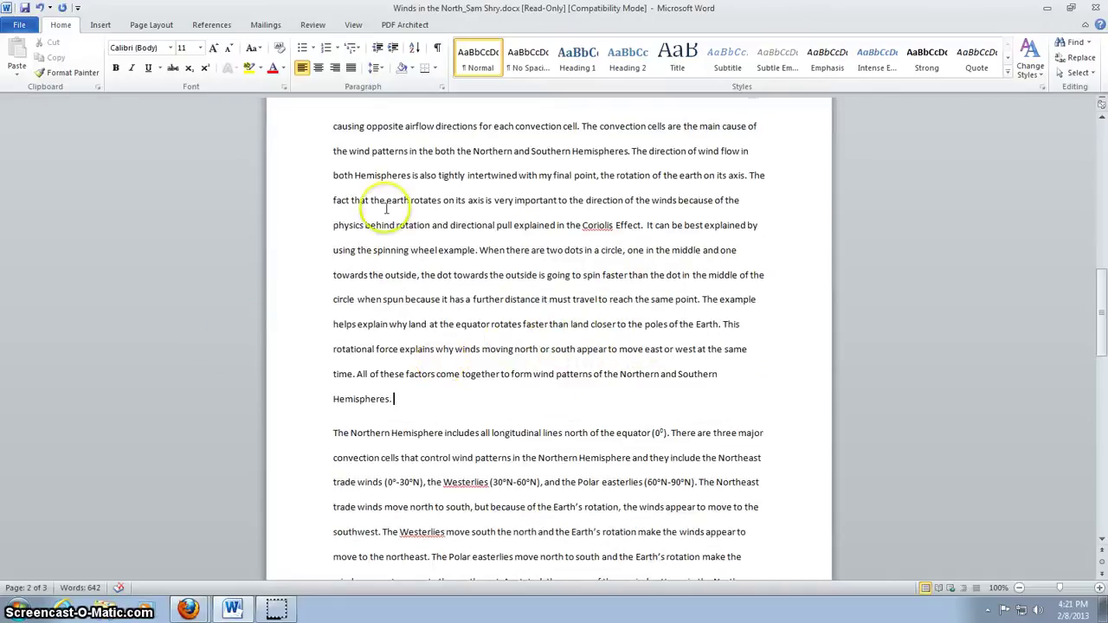
left_click(231, 26)
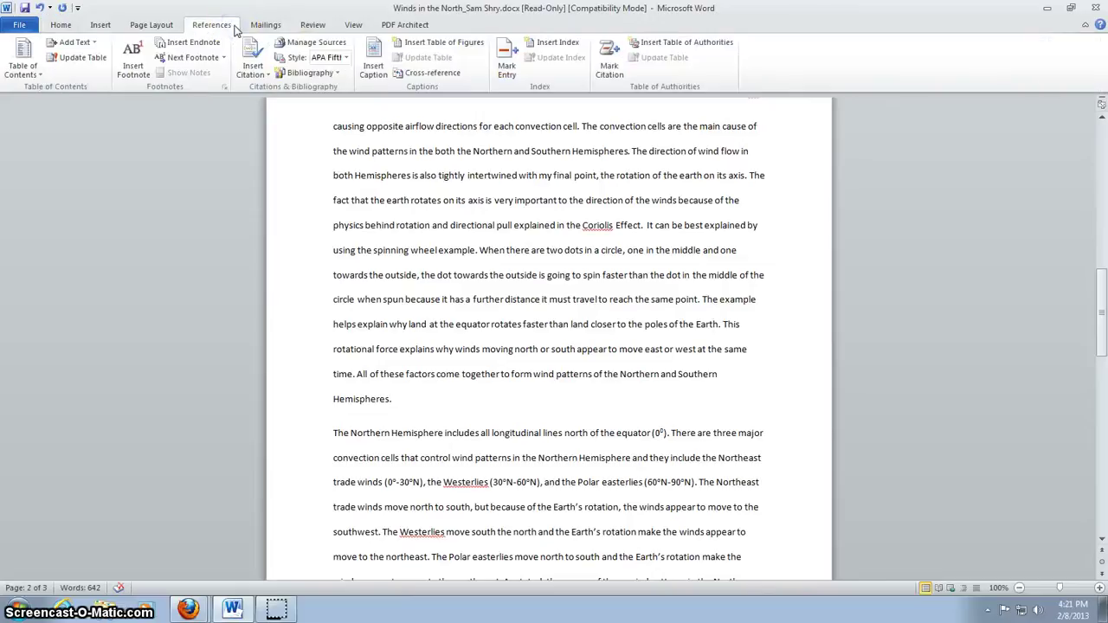
left_click(253, 69)
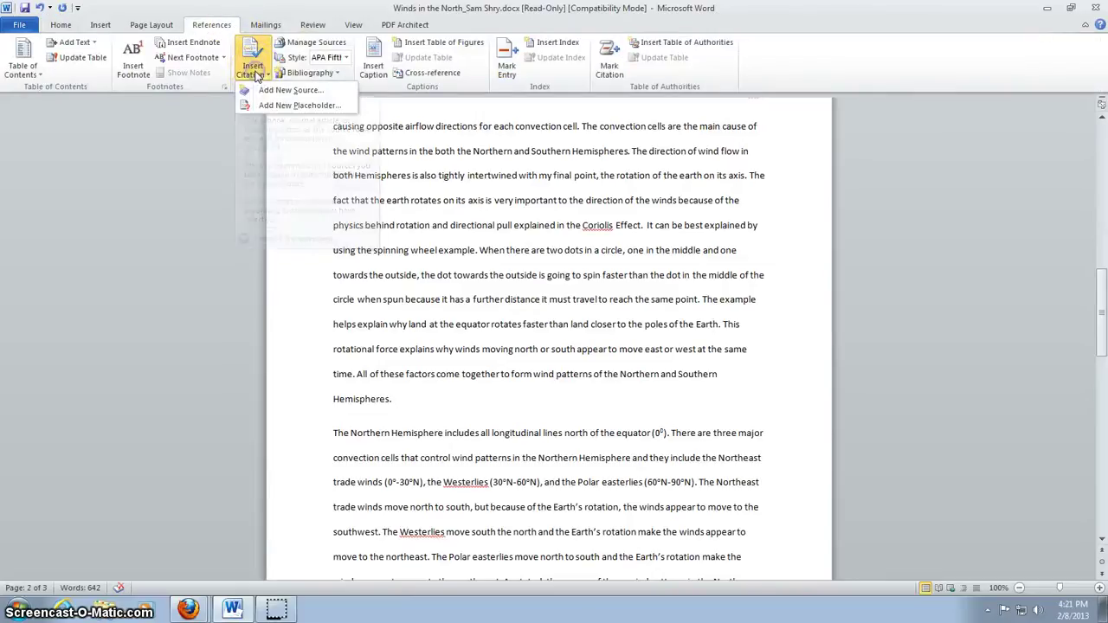
left_click(264, 91)
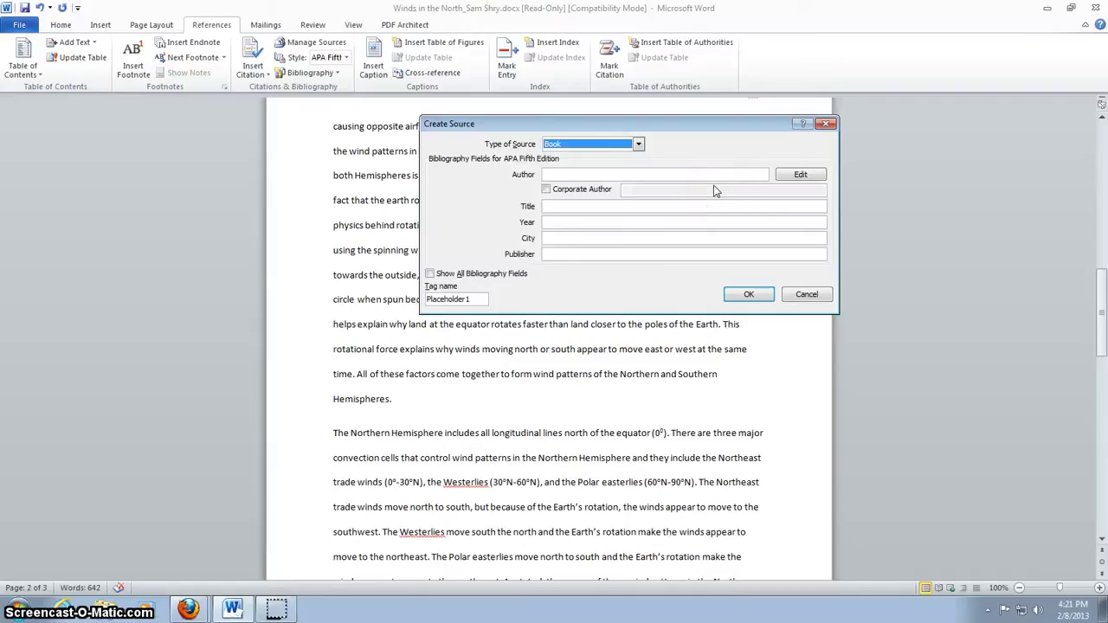
left_click(639, 146)
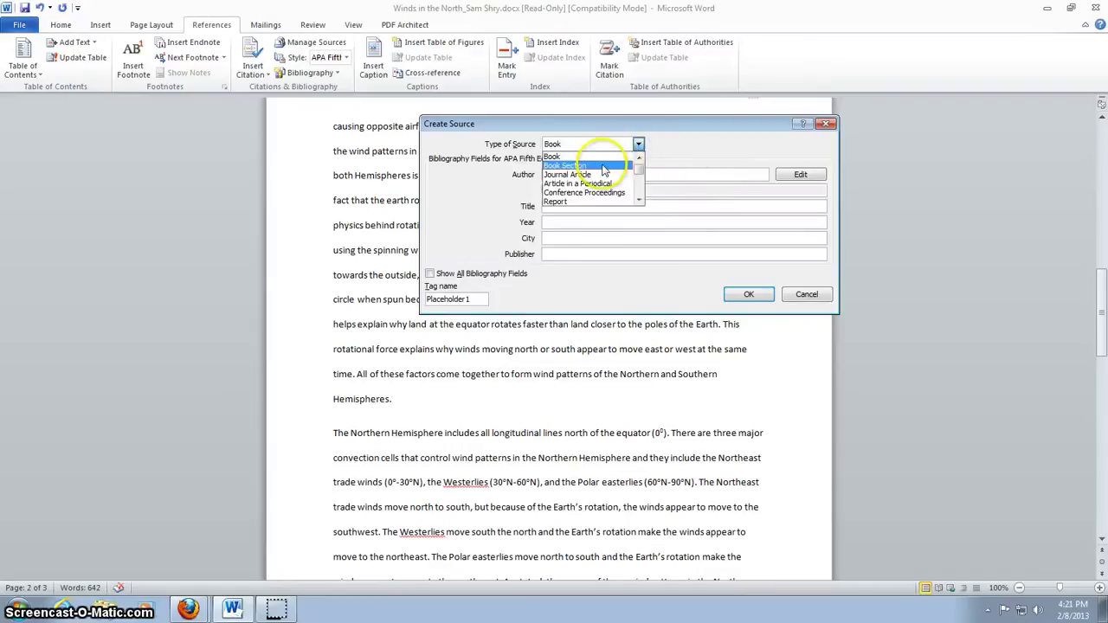
left_click(606, 156)
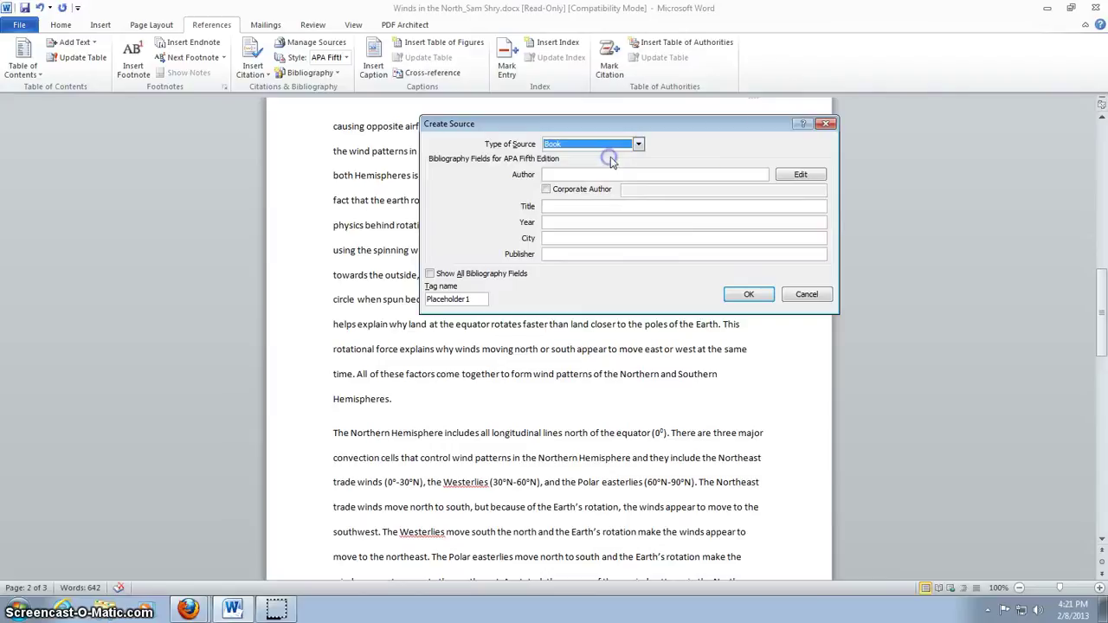
Step: Enter the book author's full name and the title "Control Through Communication" for the new source
left_click(585, 175)
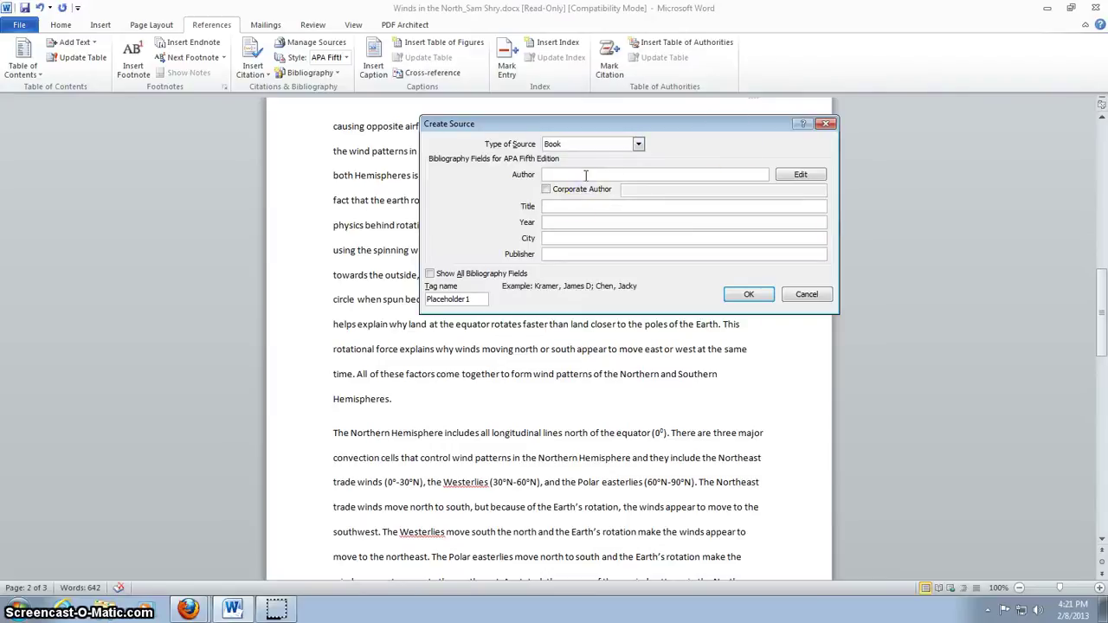
type("JoAnne Yates")
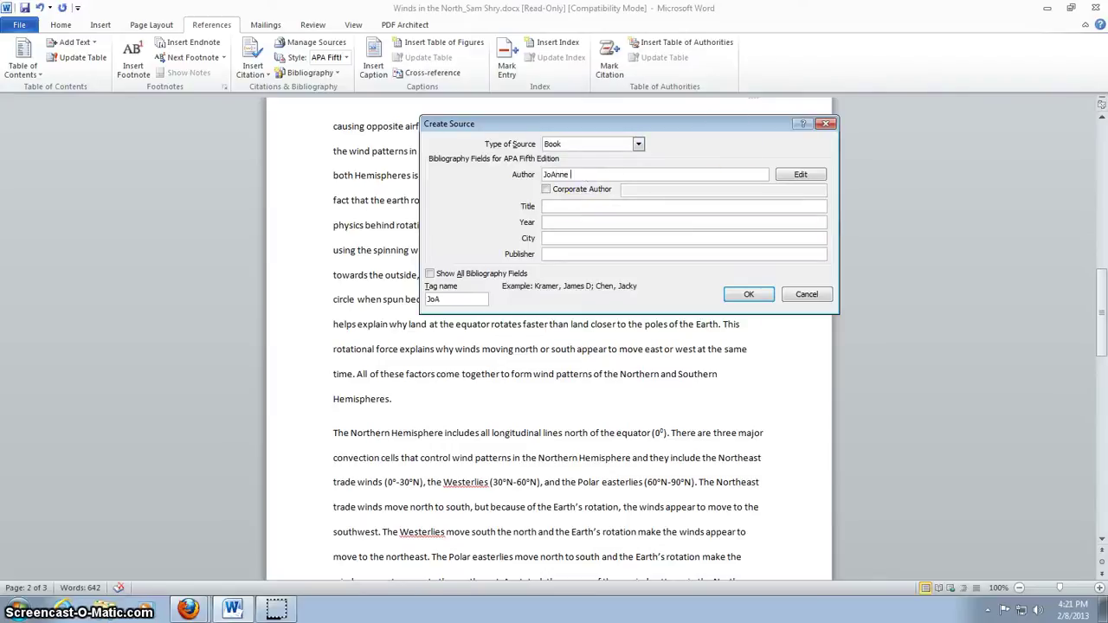
left_click(593, 206)
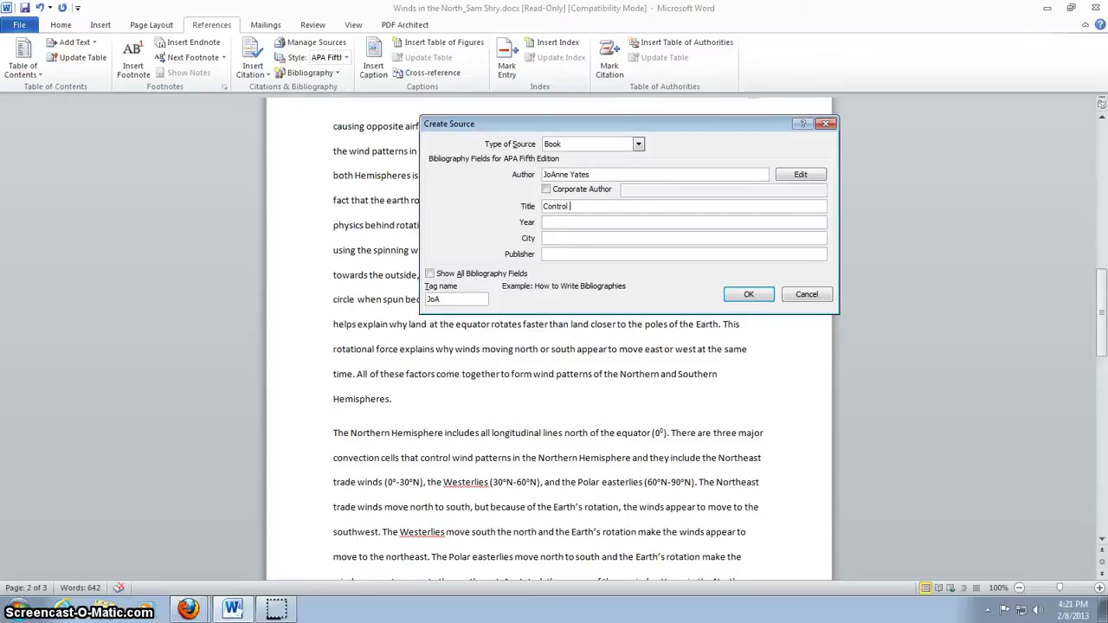
type("Control Trho")
type("on")
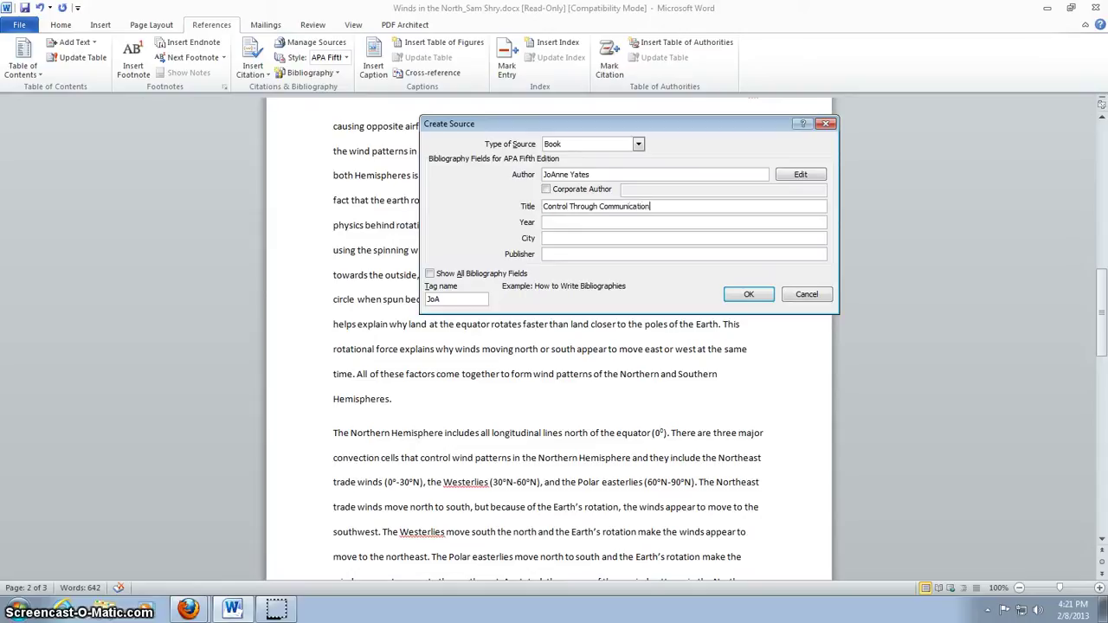
Step: Complete the source with year 1989, city "Baltimore, MD" and publisher "The Johns Hopkin's University Press", and insert its citation
left_click(603, 224)
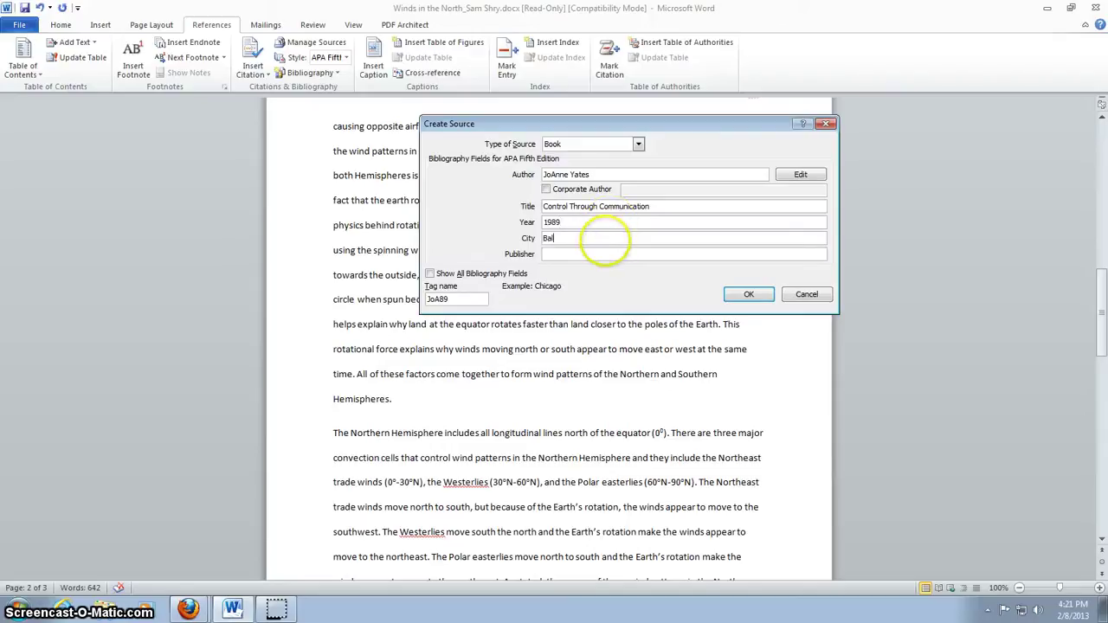
left_click(605, 241)
type("Baltimore, MD")
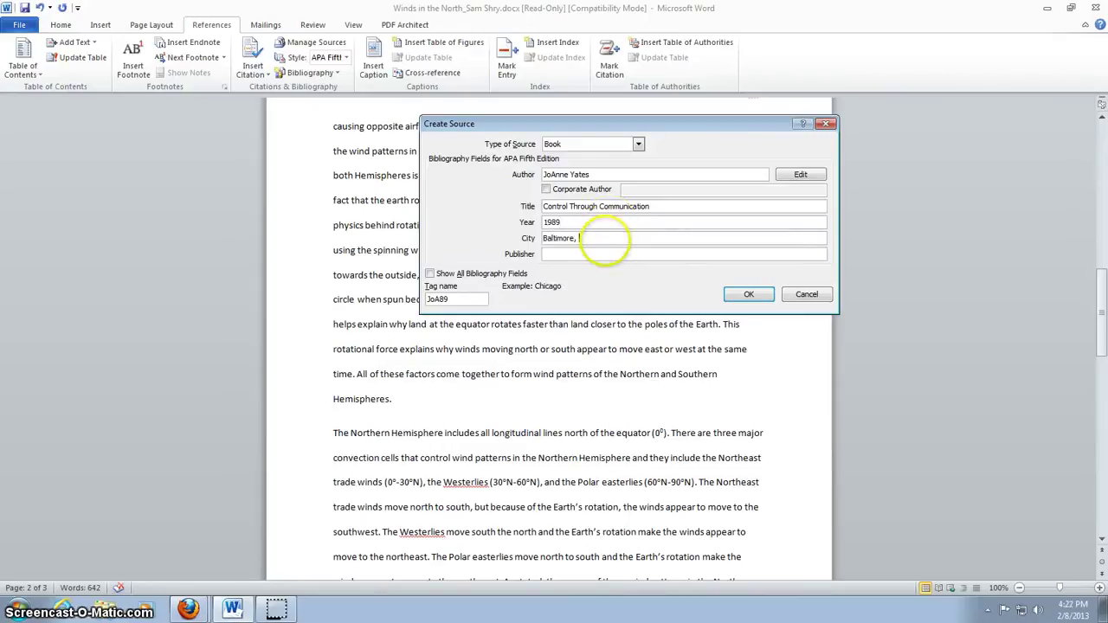
left_click(604, 253)
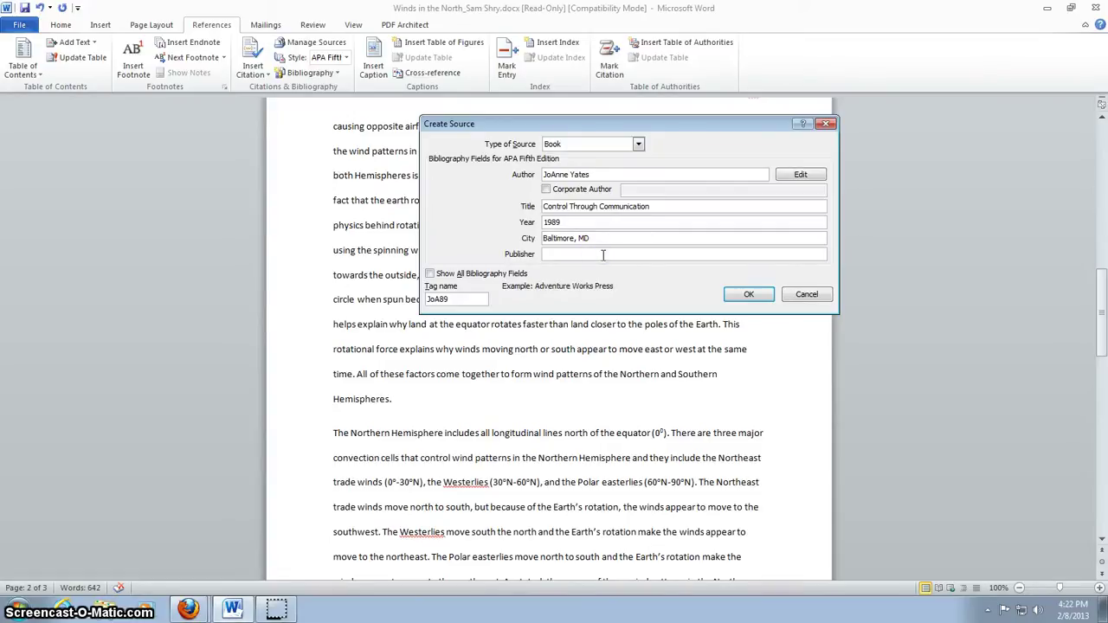
type("The H")
type("ohns Hopkins")
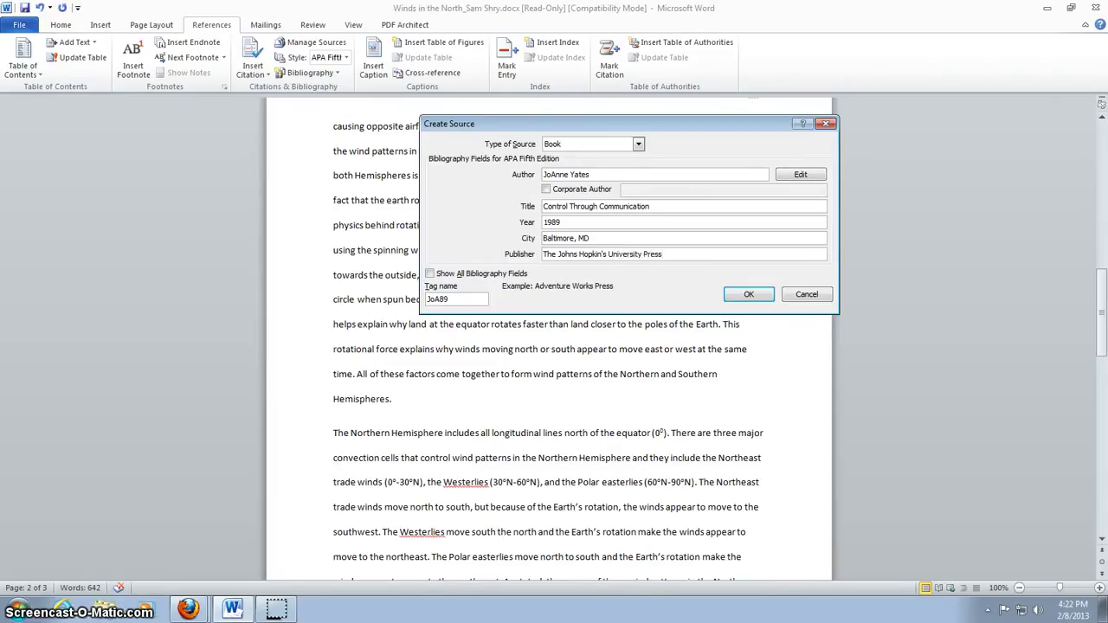
left_click(745, 296)
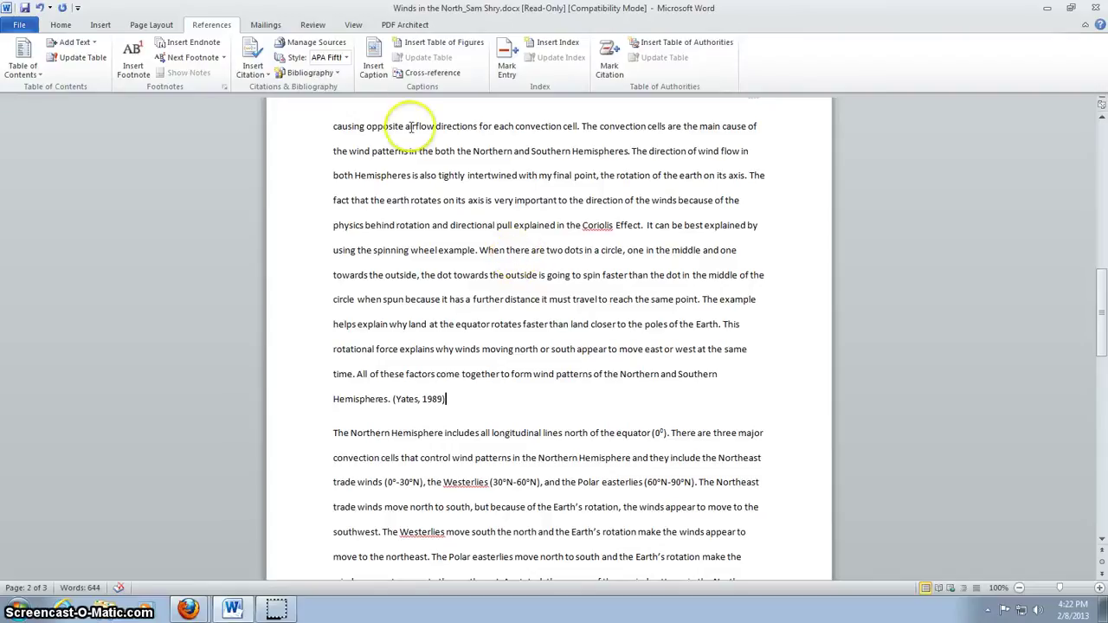
Step: Review the available citation styles without changing the document's style
left_click(346, 57)
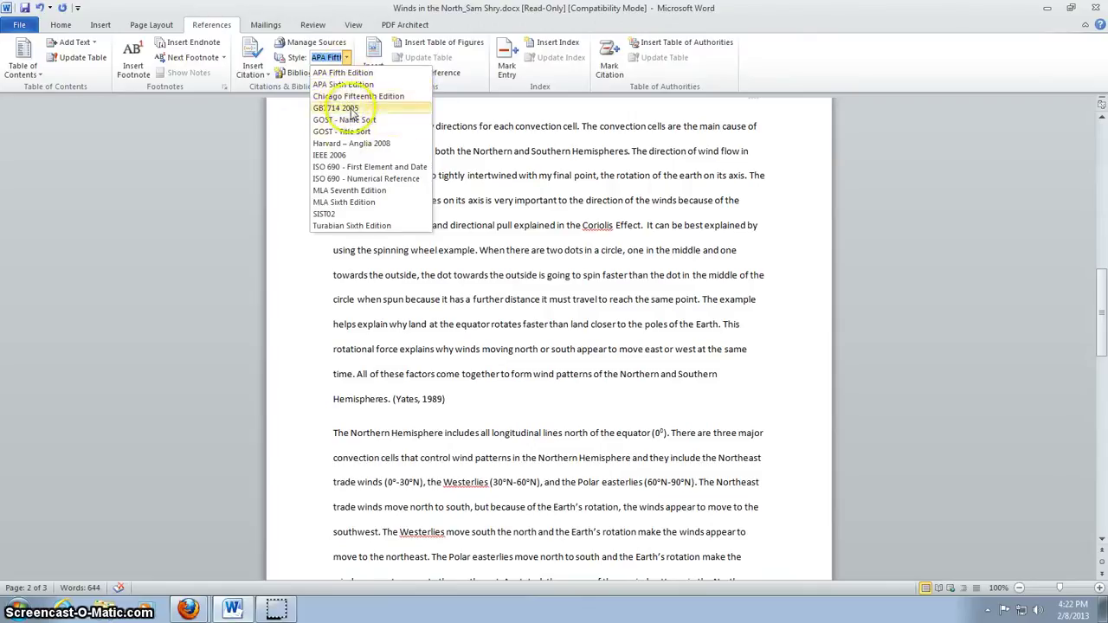
left_click(348, 57)
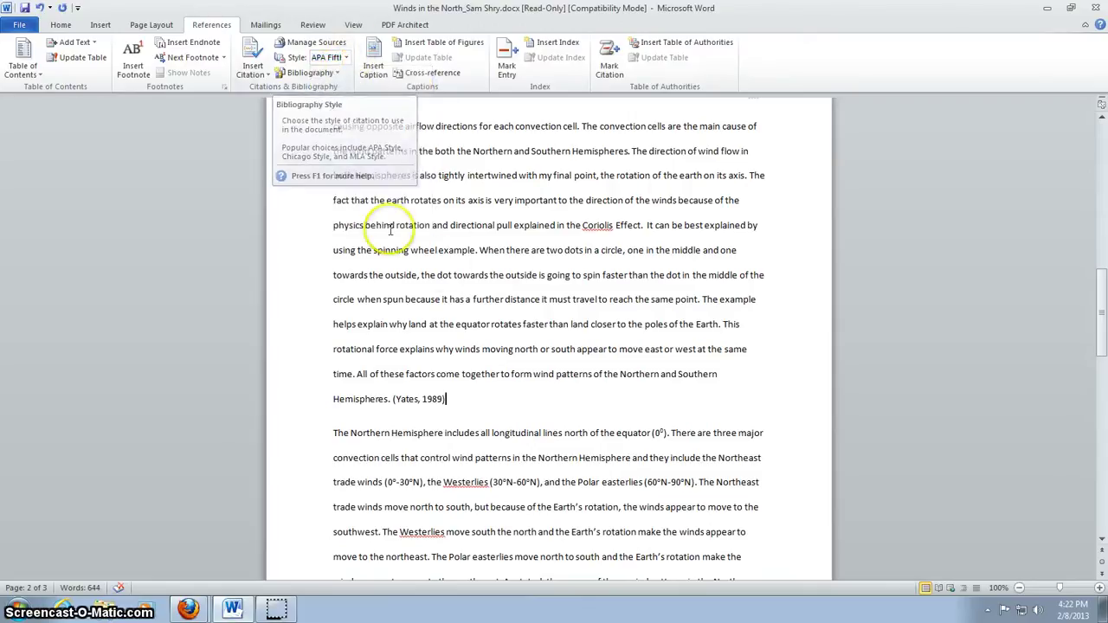
Step: Insert the built-in Bibliography in the blank space below the essay's last paragraph on page 2
scroll(458, 266, "down", 3)
scroll(485, 276, "down", 7)
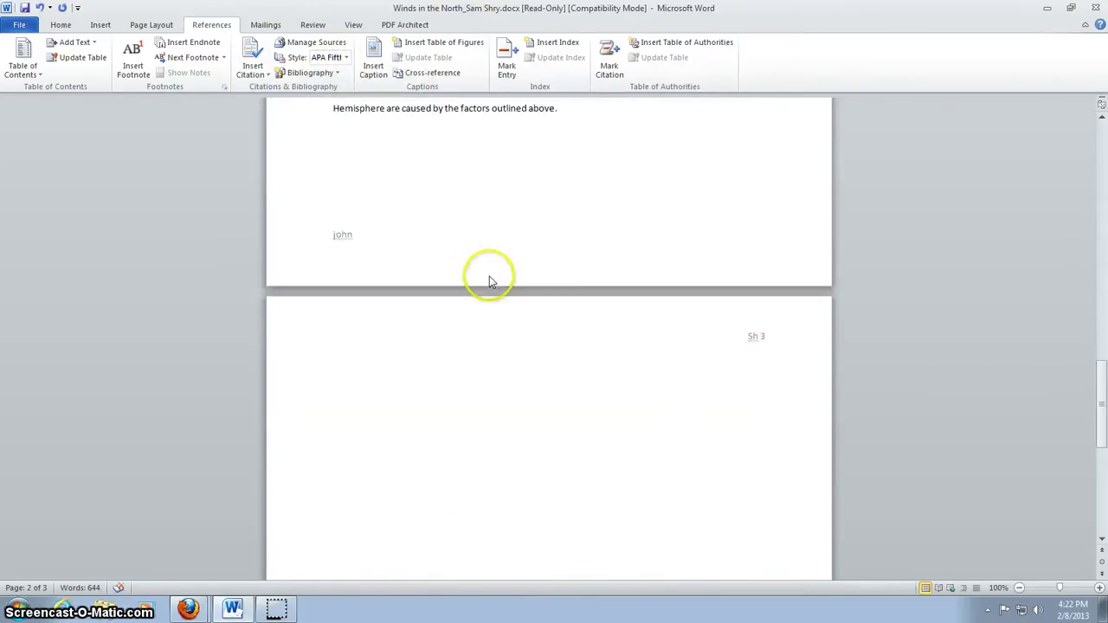
scroll(519, 207, "up", 1)
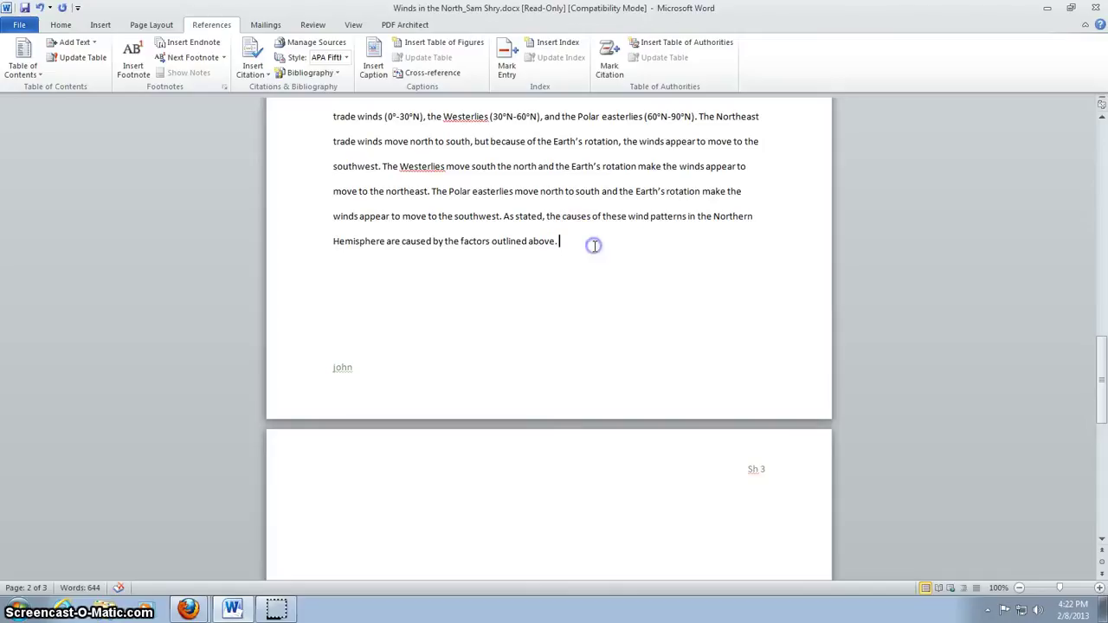
scroll(438, 302, "down", 1)
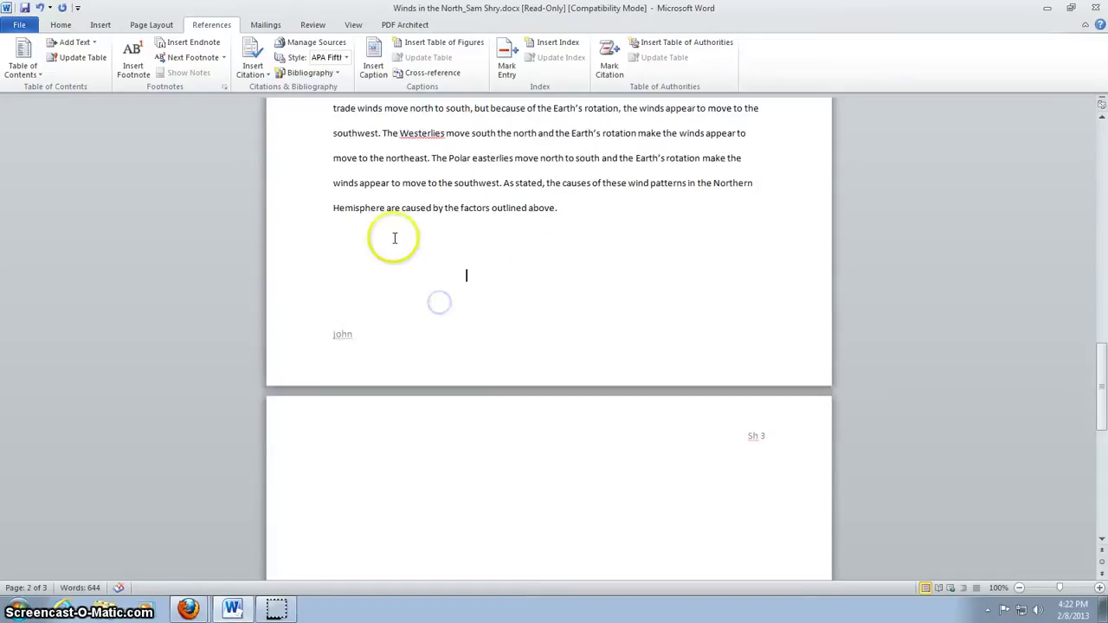
left_click(473, 501)
left_click(477, 275)
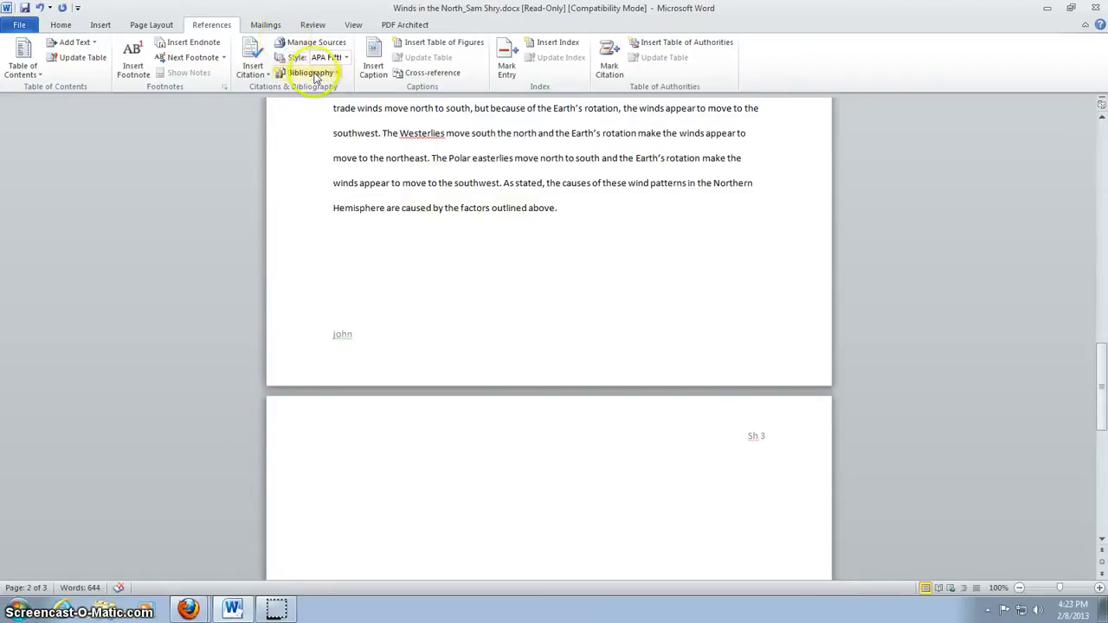
left_click(396, 284)
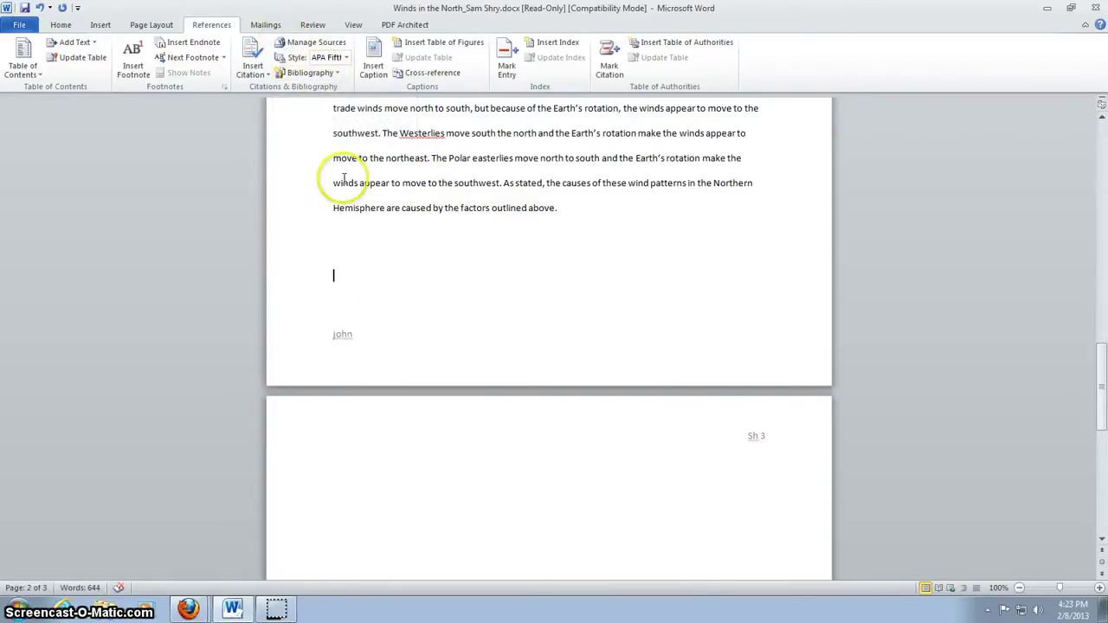
left_click(302, 74)
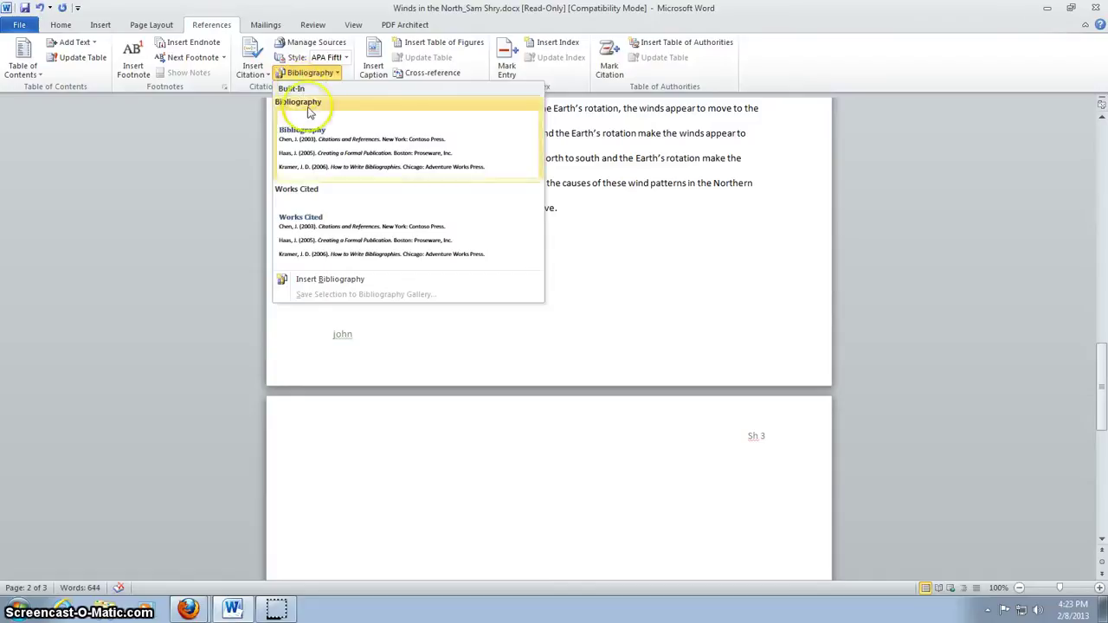
left_click(355, 141)
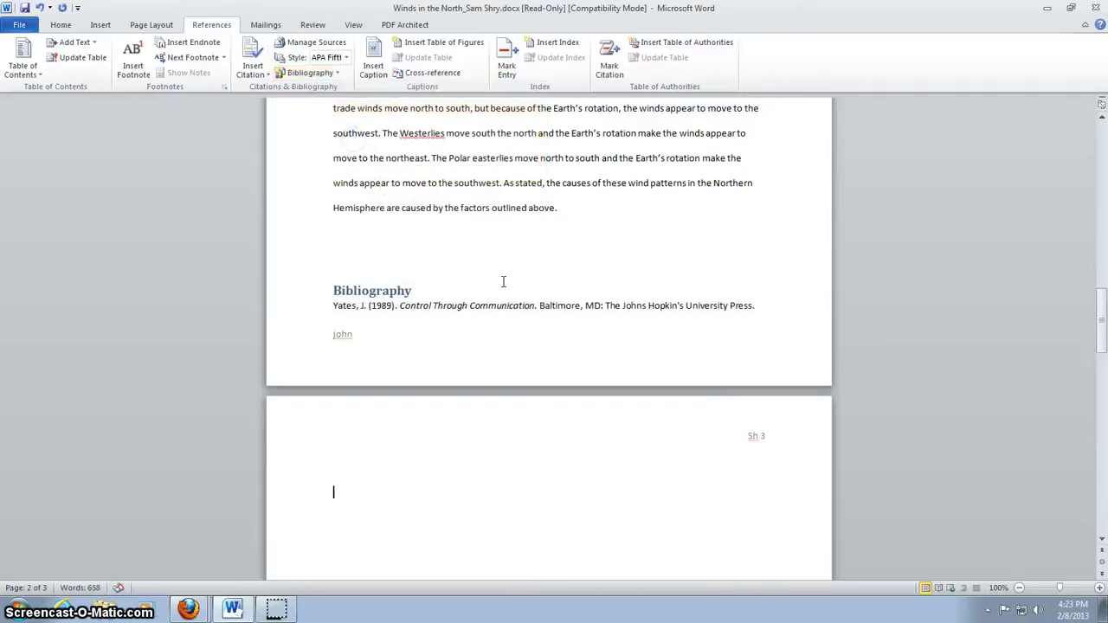
Step: Move the whole bibliography block from the end of page 2 to the blank page 3
left_click(335, 259)
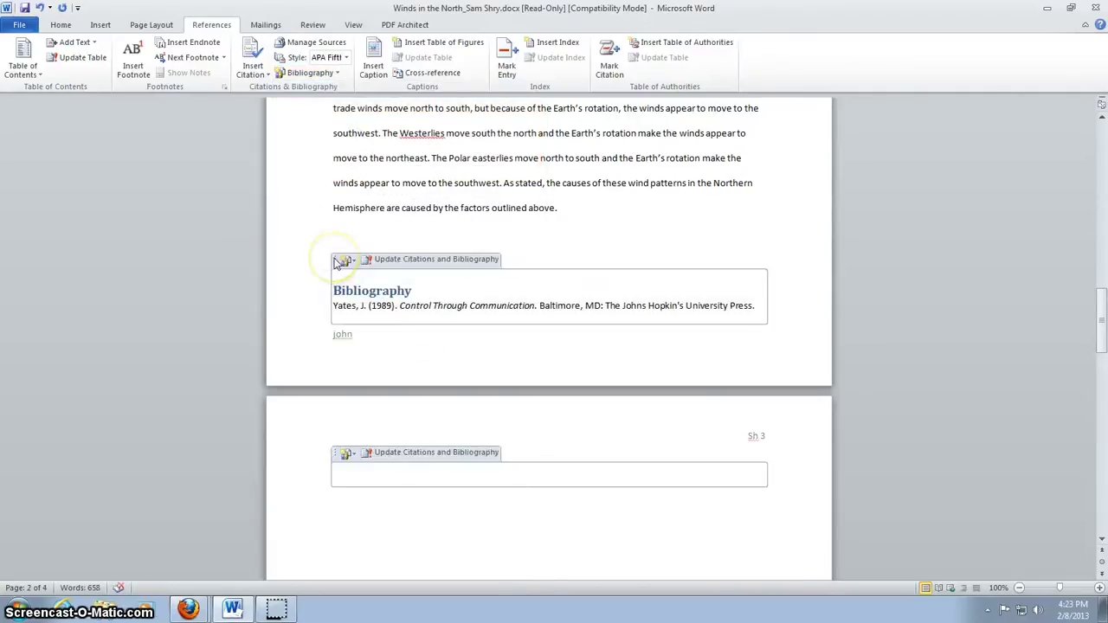
left_click_drag(336, 260, 338, 344)
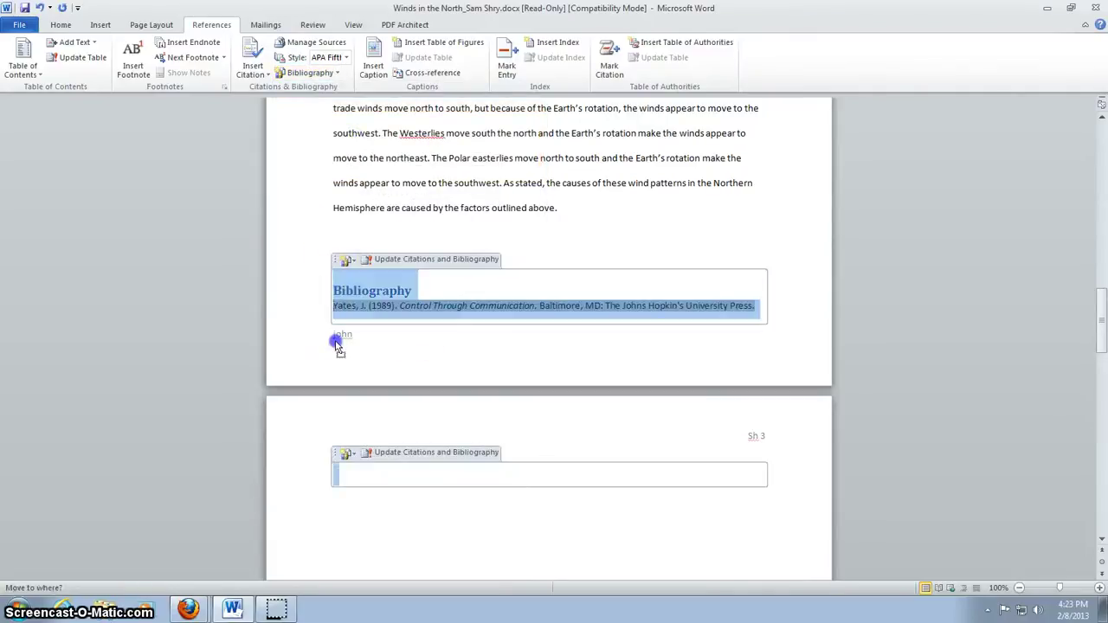
left_click_drag(339, 422, 338, 475)
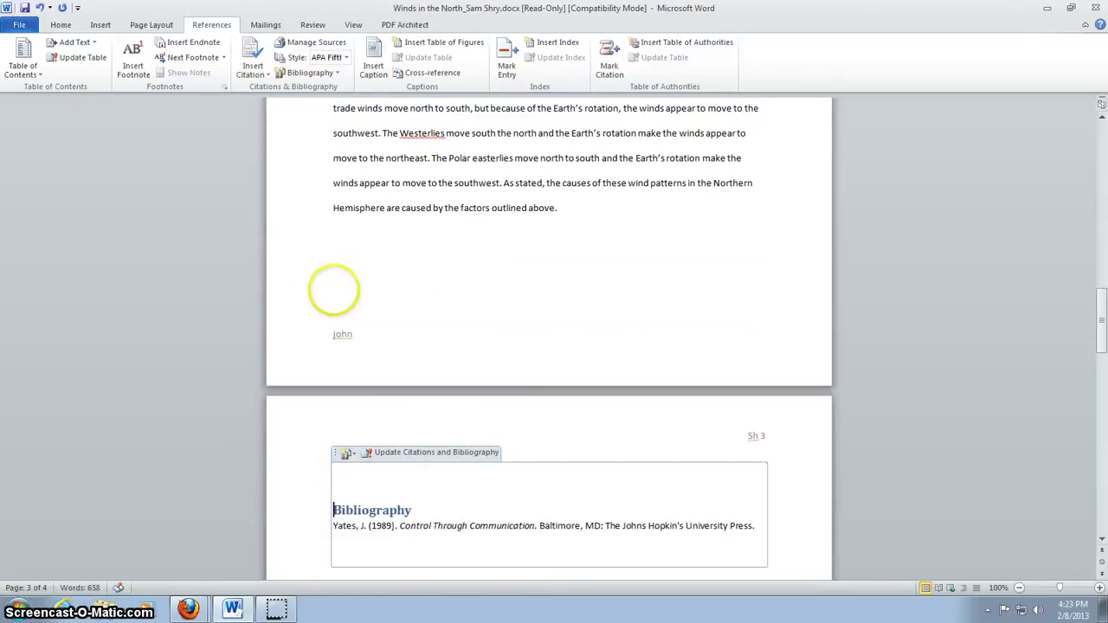
scroll(723, 470, "down", 5)
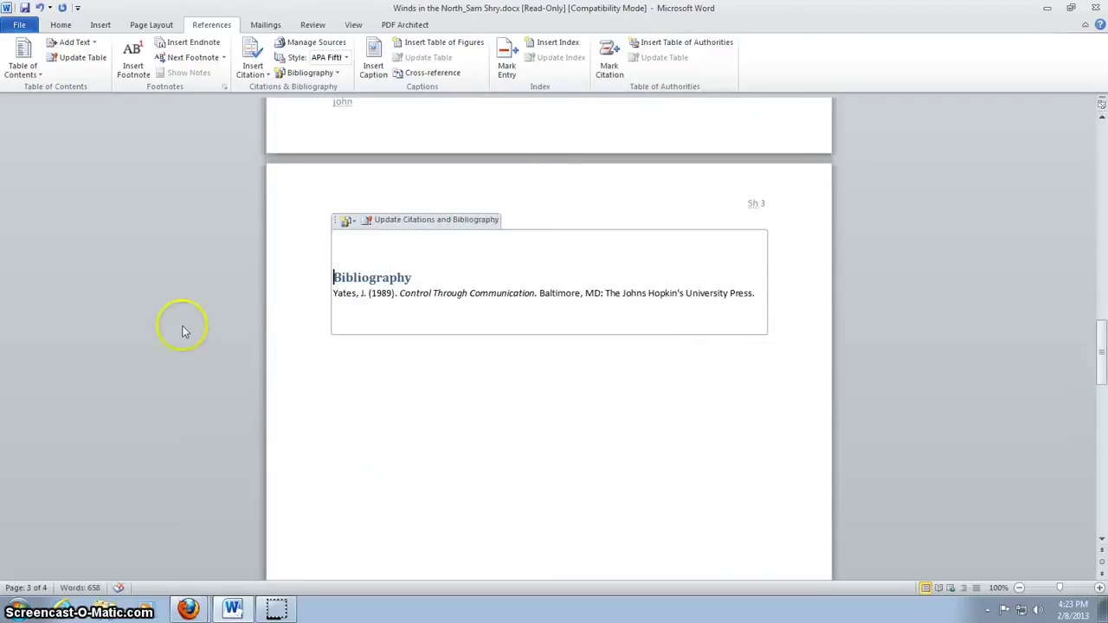
left_click(782, 347)
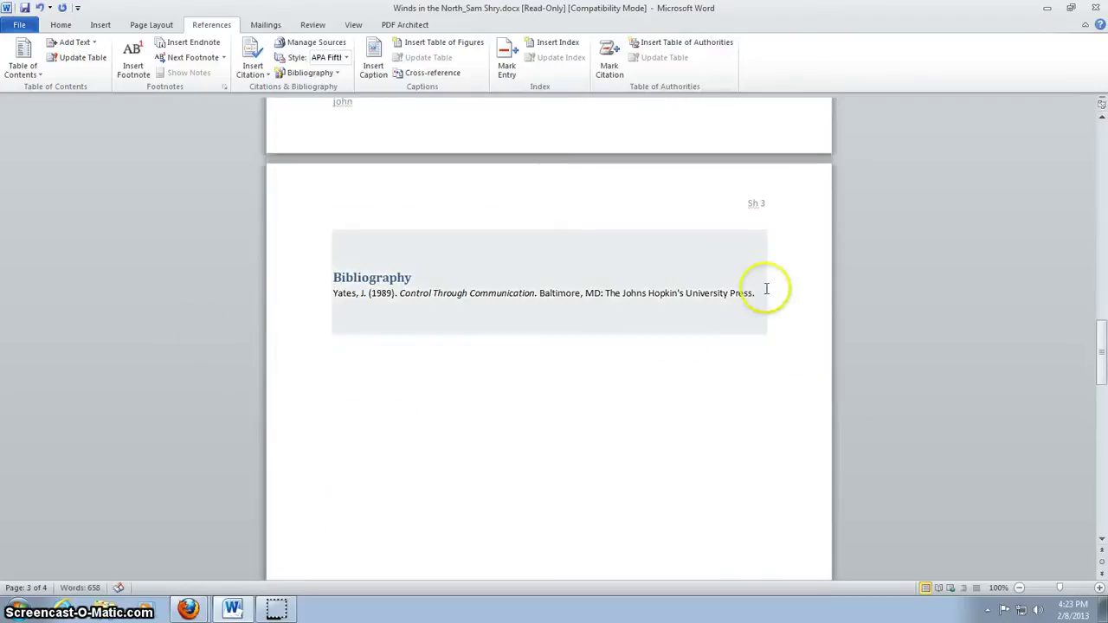
Step: Review the formatted essay from the bibliography page back through the in-text citation to the first page
scroll(475, 224, "down", 10)
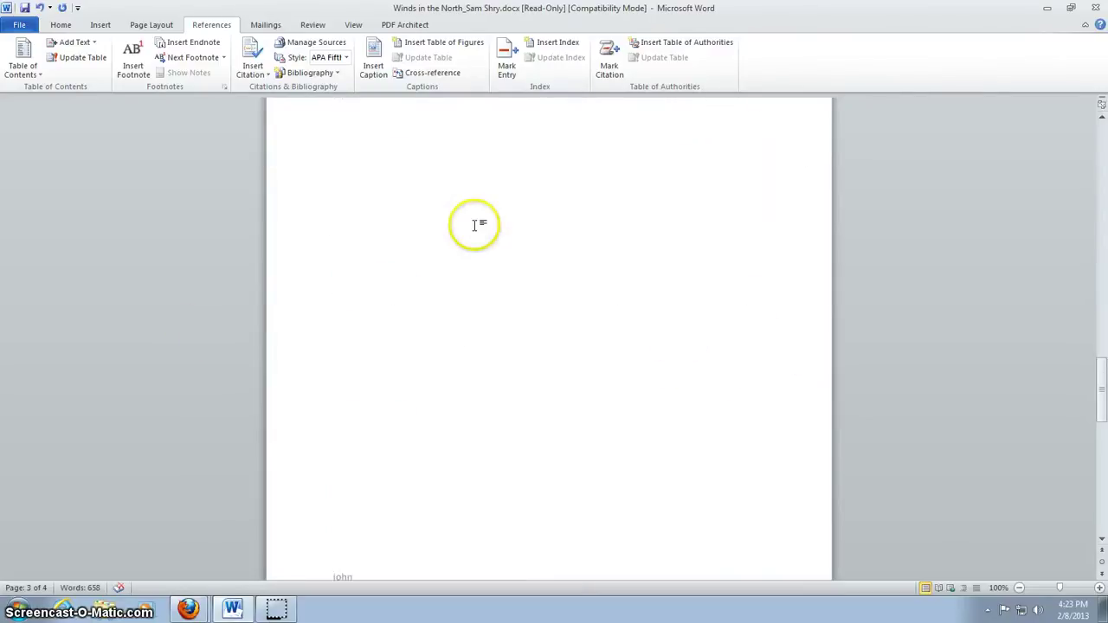
scroll(479, 234, "down", 6)
scroll(488, 251, "up", 8)
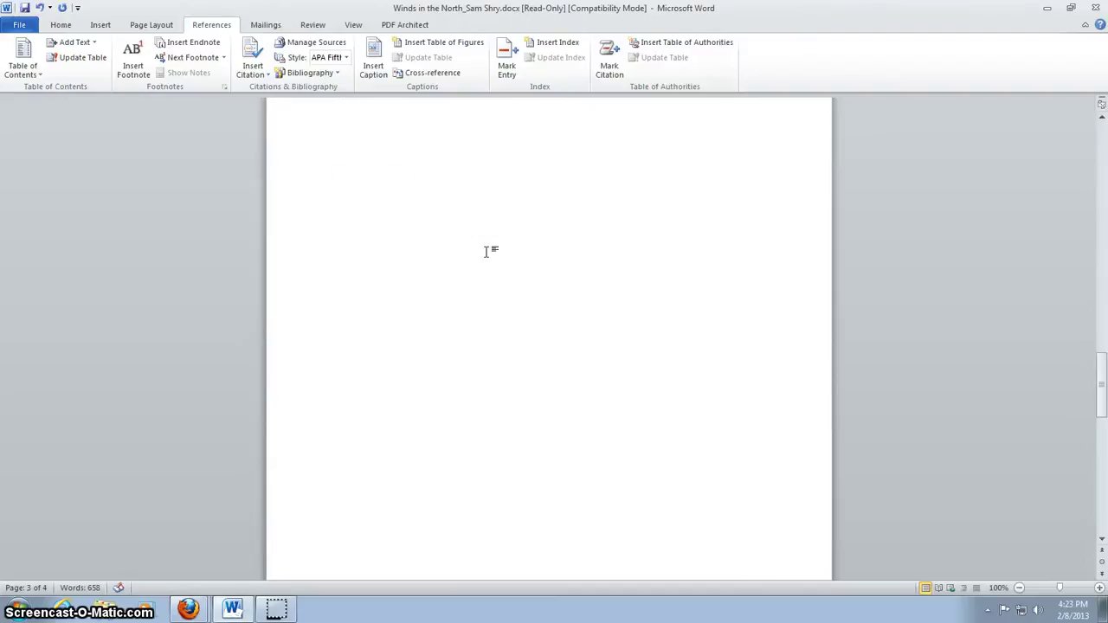
scroll(487, 249, "up", 15)
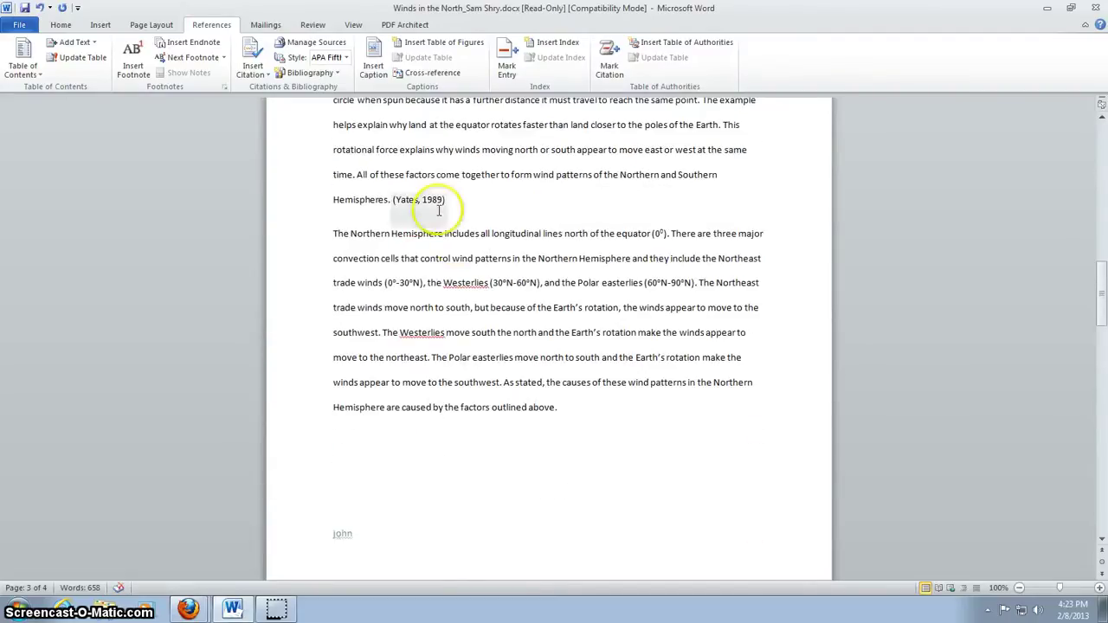
scroll(606, 389, "up", 9)
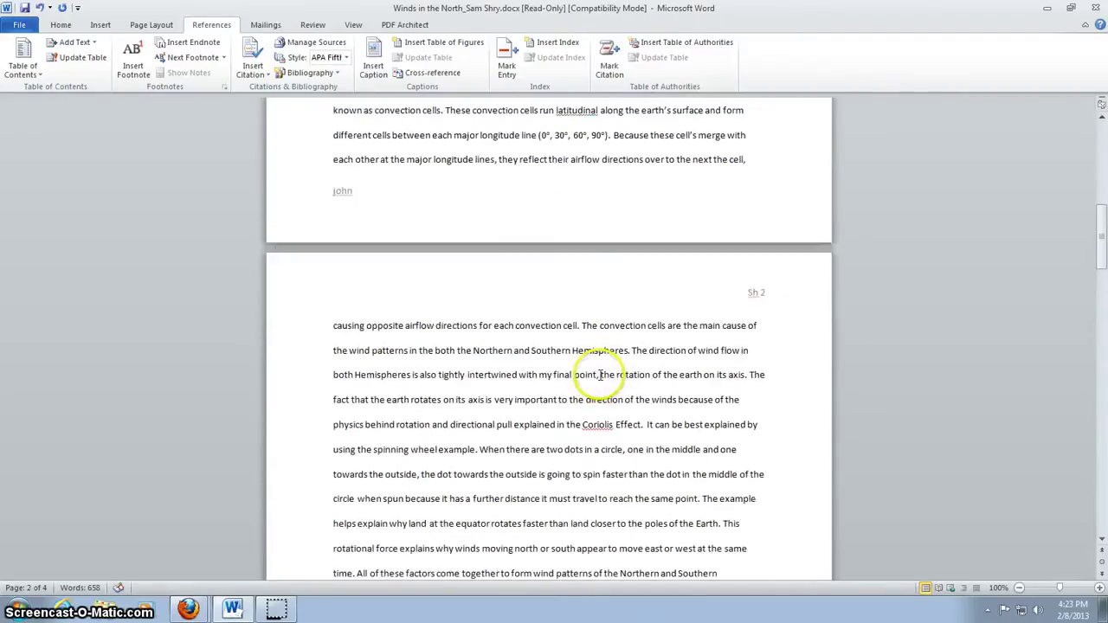
scroll(600, 375, "up", 18)
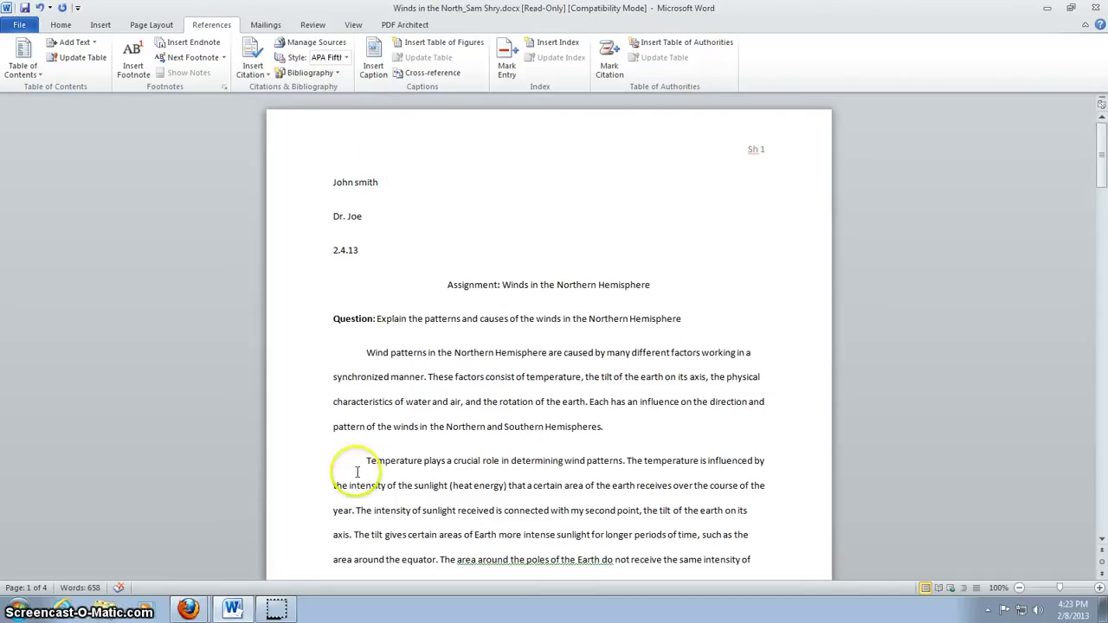
Step: Switch to the Paper help! site in Firefox and browse its Instructional Videos, Other Sources of Help and Step-by-Step Instruction pages, returning to the welcome page
left_click(276, 611)
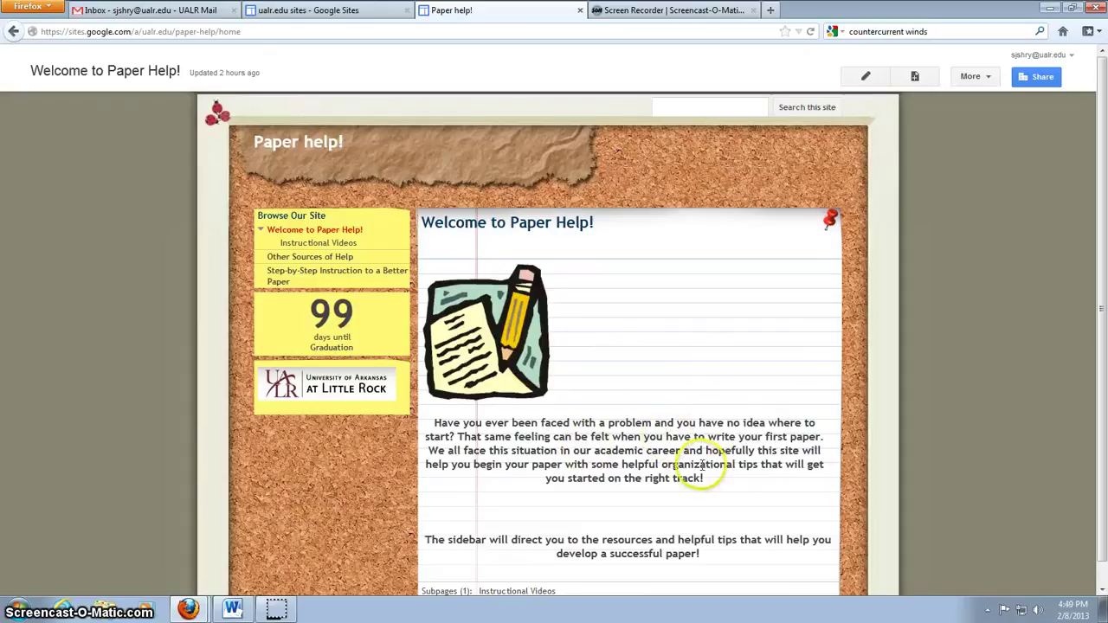
left_click(300, 247)
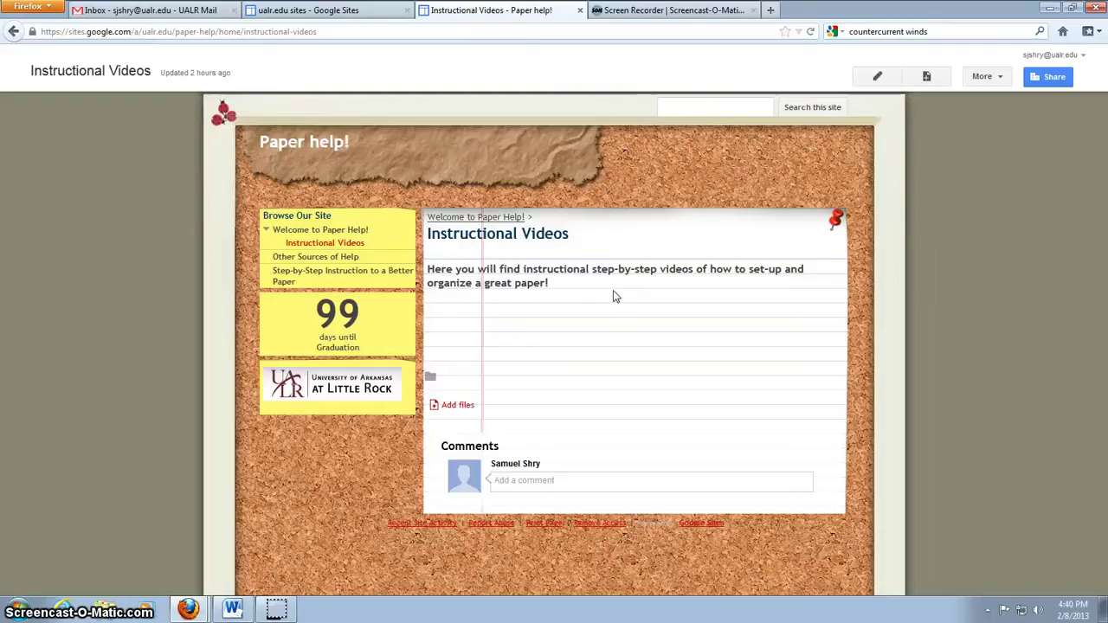
left_click(325, 260)
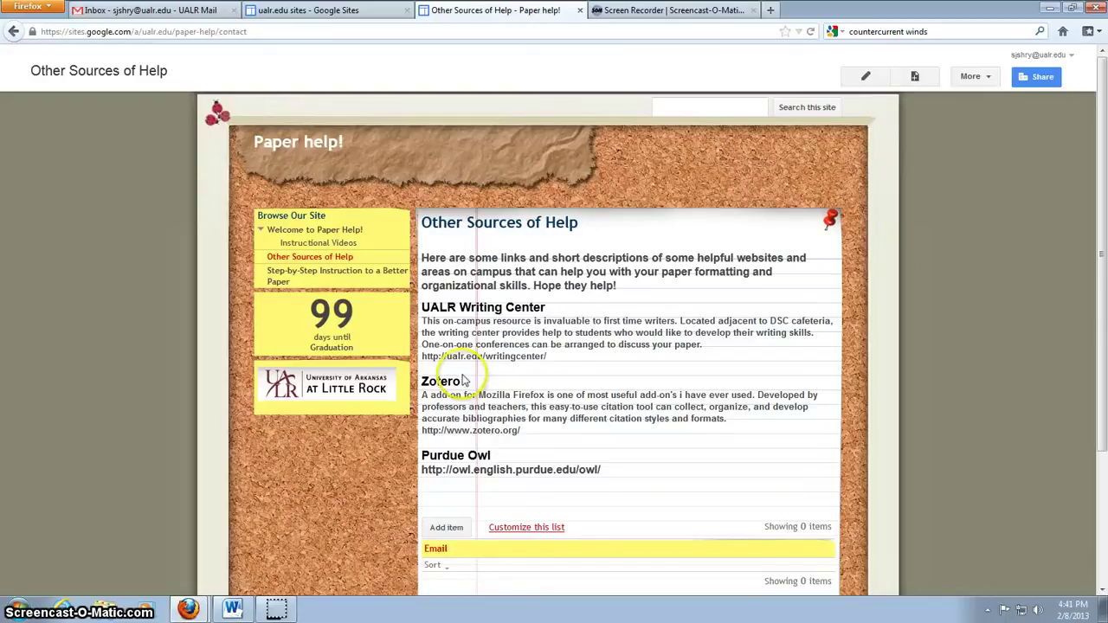
left_click(374, 274)
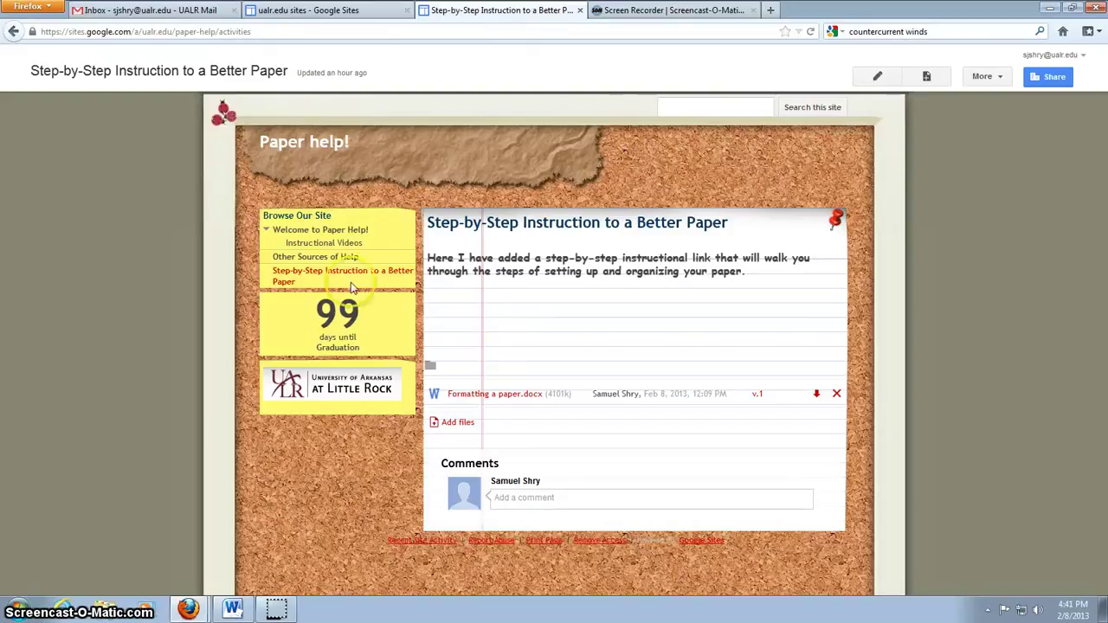
left_click(337, 245)
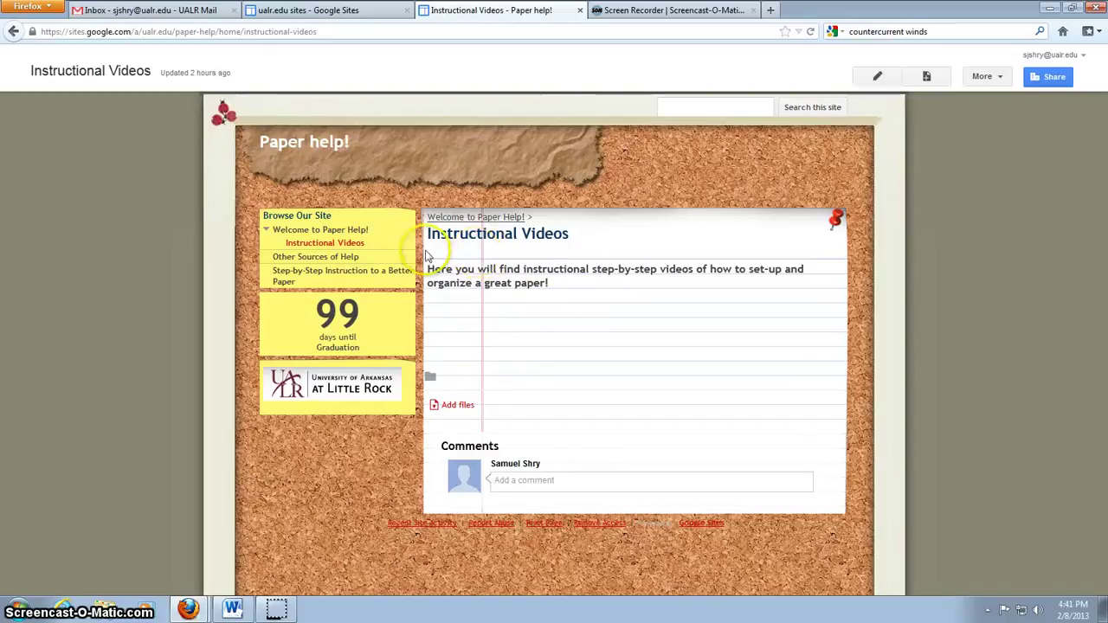
left_click(316, 230)
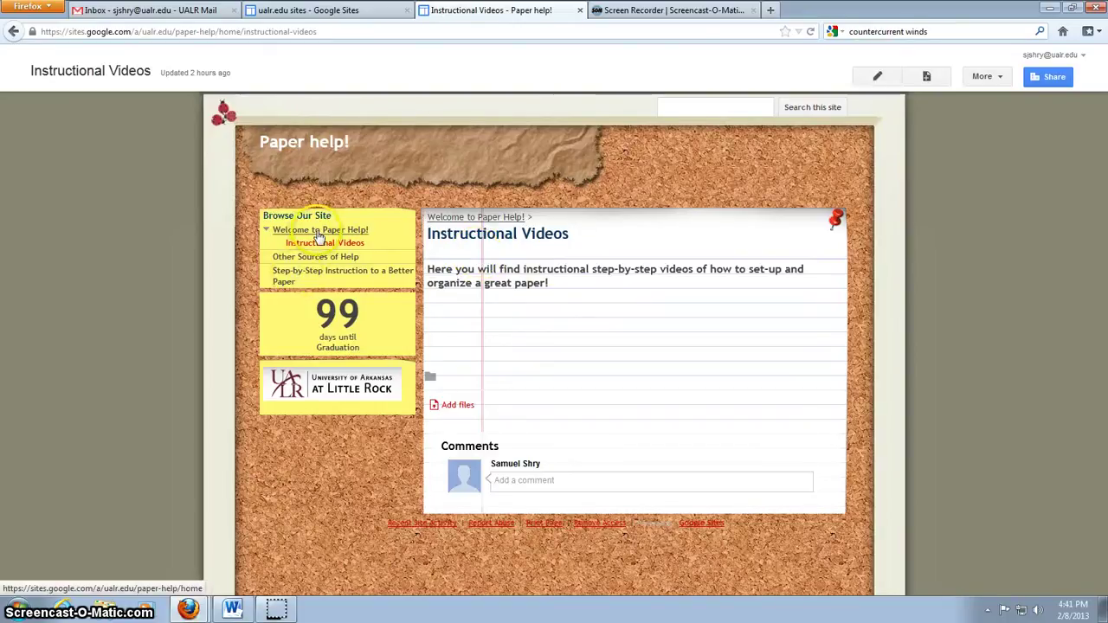